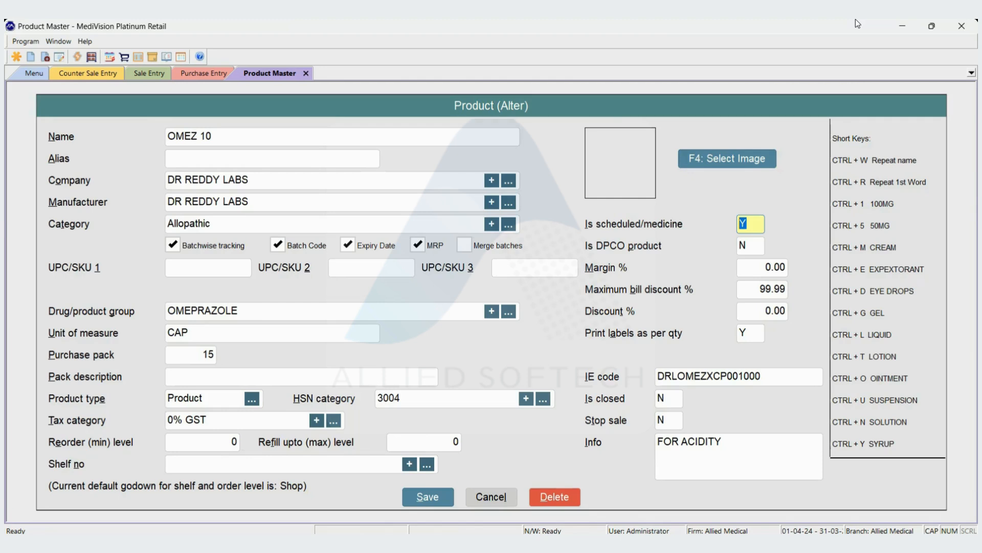
- Attach the image Omez10.jpg to the product OMEZ 10, save the product and close the product selection
key("F4")
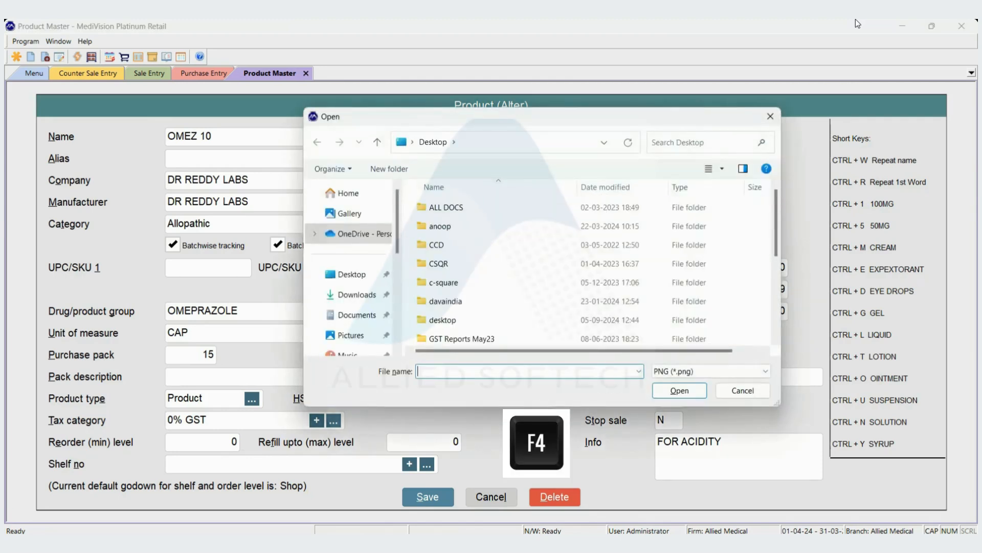
type("Omez10.jpg")
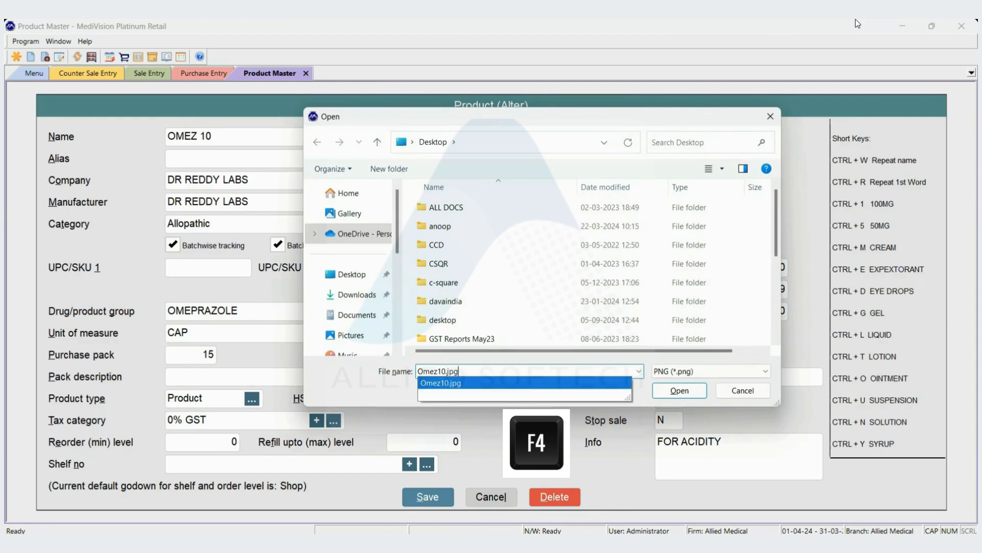
key("Return")
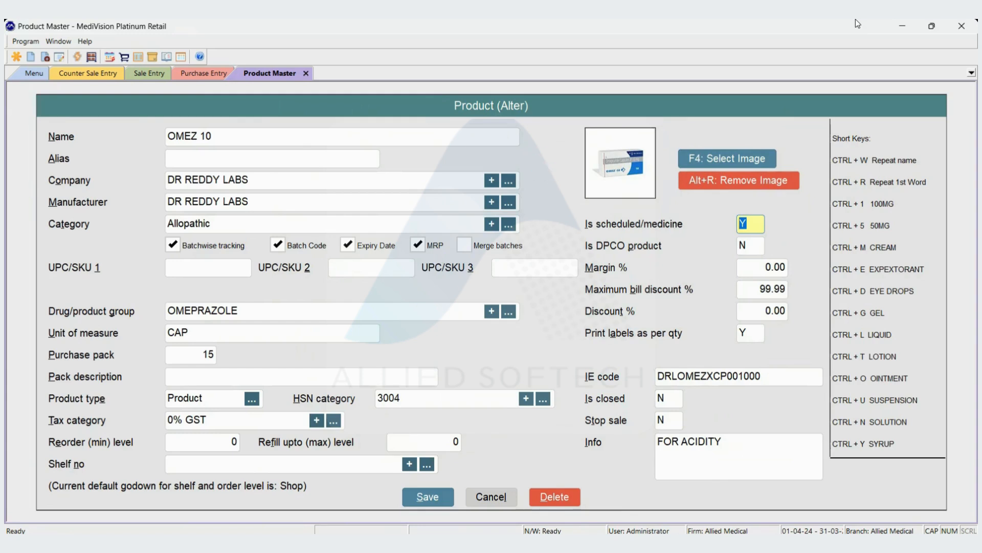
key("alt+s")
key("Return")
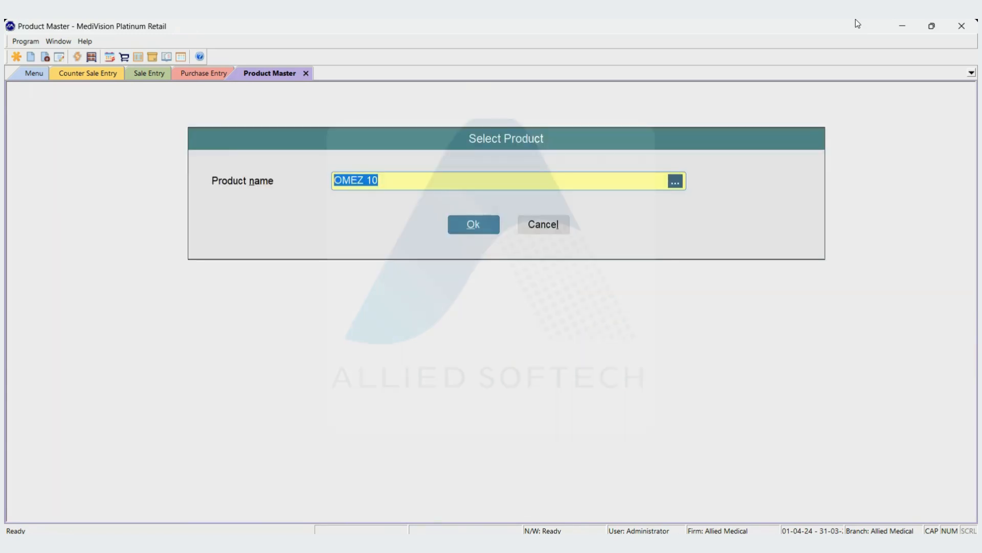
key("Escape")
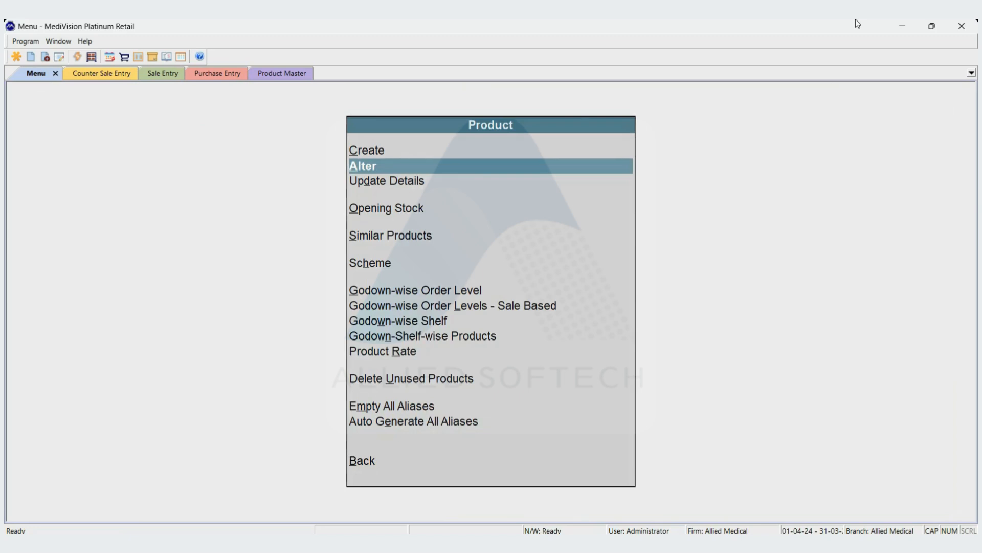
- Add OMEZ 10 with quantity 10 to the Counter1 sale and revisit its line to view the product image
key("ctrl+Tab")
type("OMEZ")
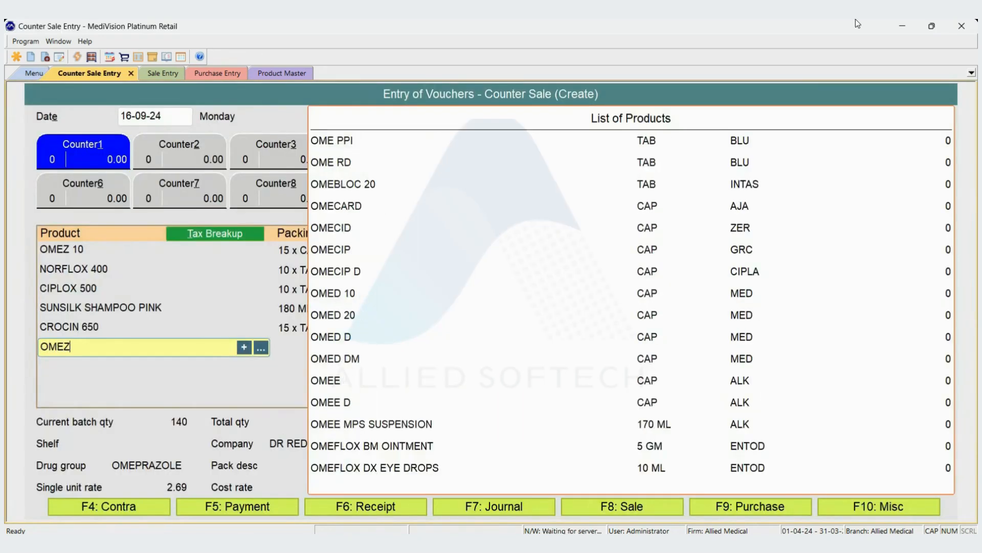
key("Return")
type("10")
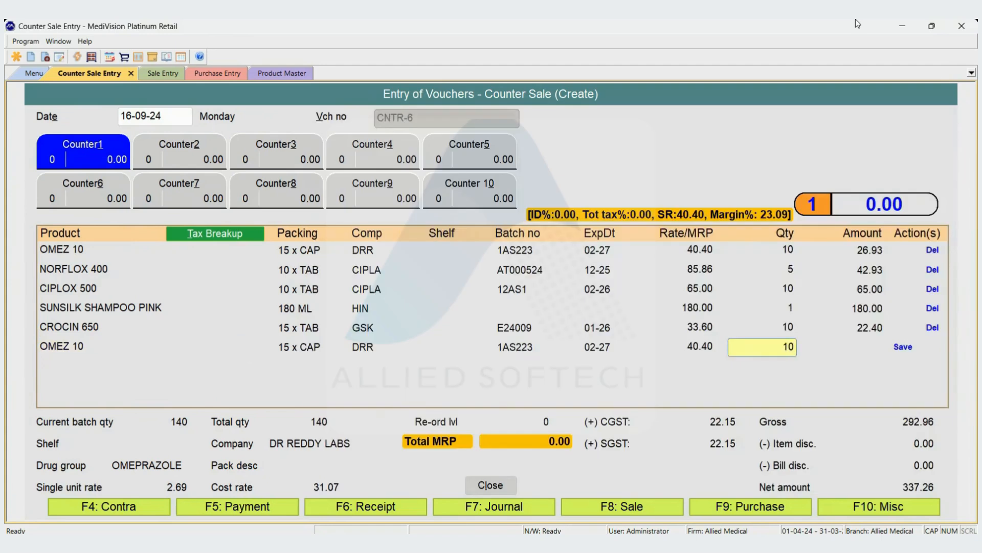
key("Return")
key("Up")
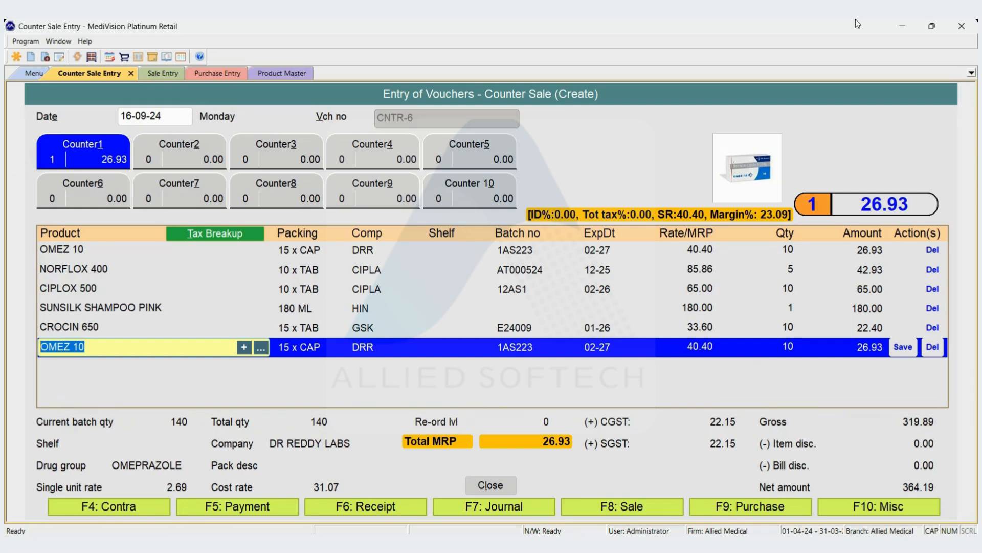
key("Return")
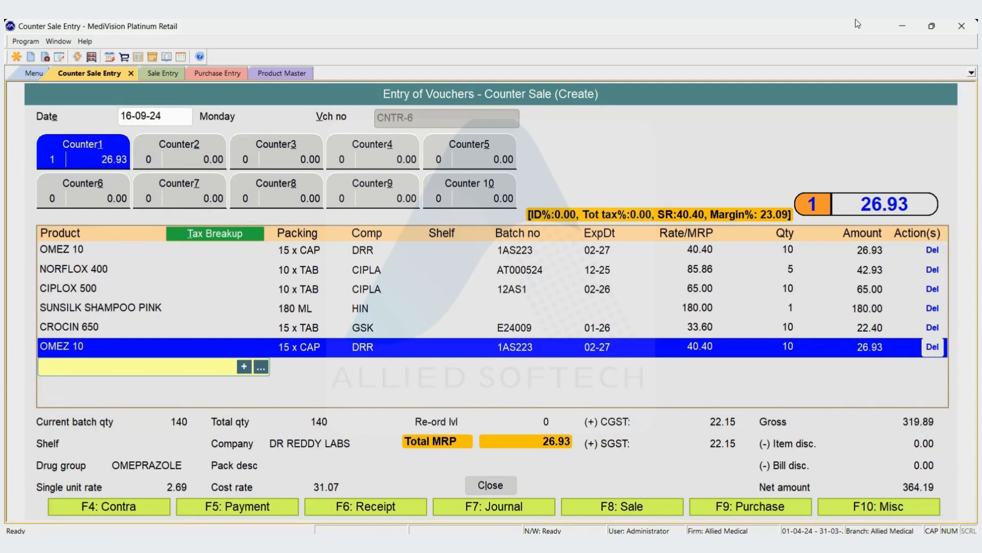
- View the product image of OMEZ 10 in the purchase entry's product details, then cancel the line
key("F8")
key("F9")
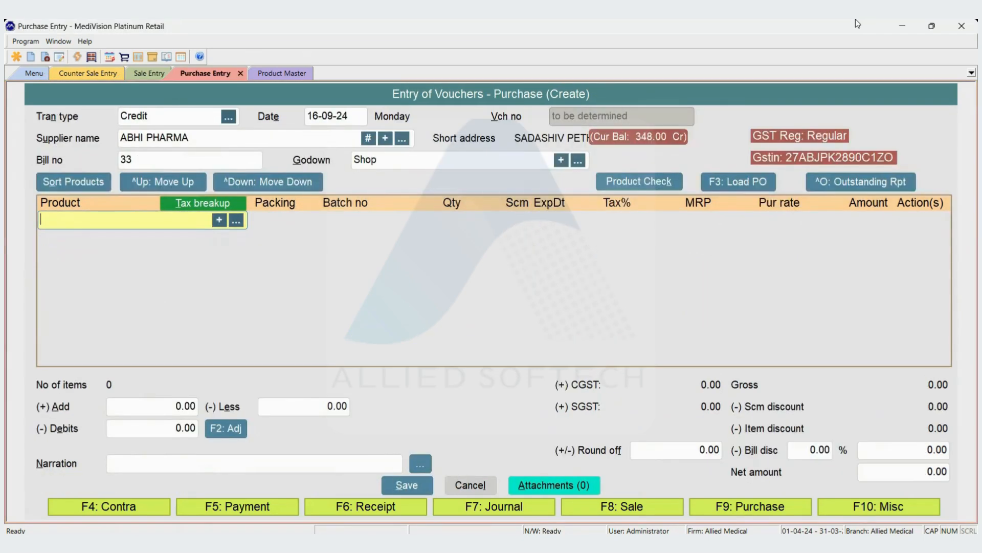
type("OMEZ")
key("Down")
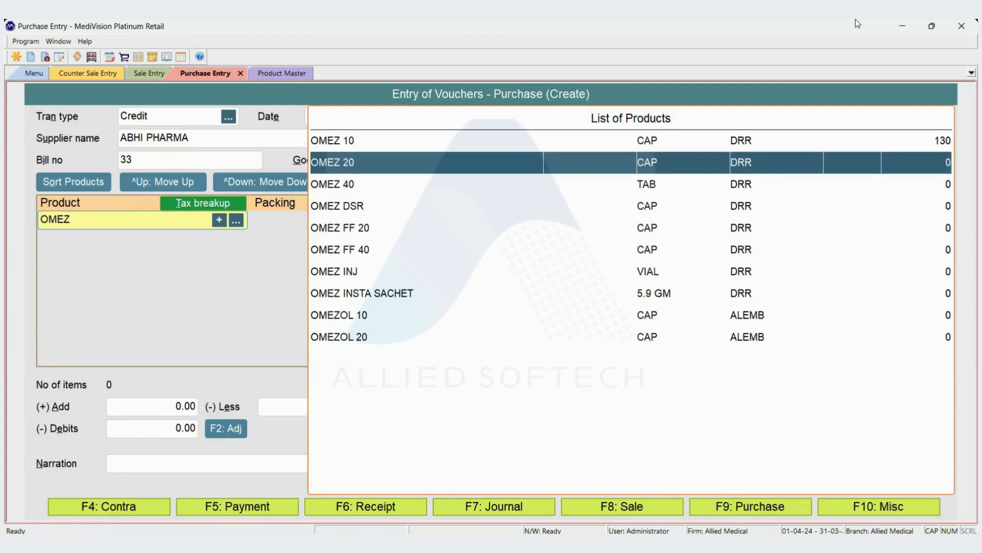
key("Up")
key("Return")
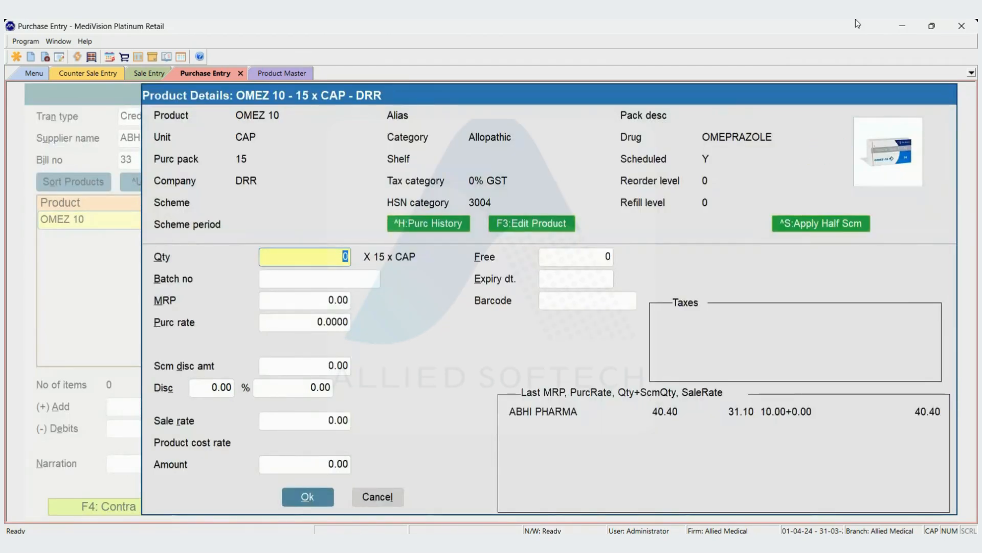
key("Escape")
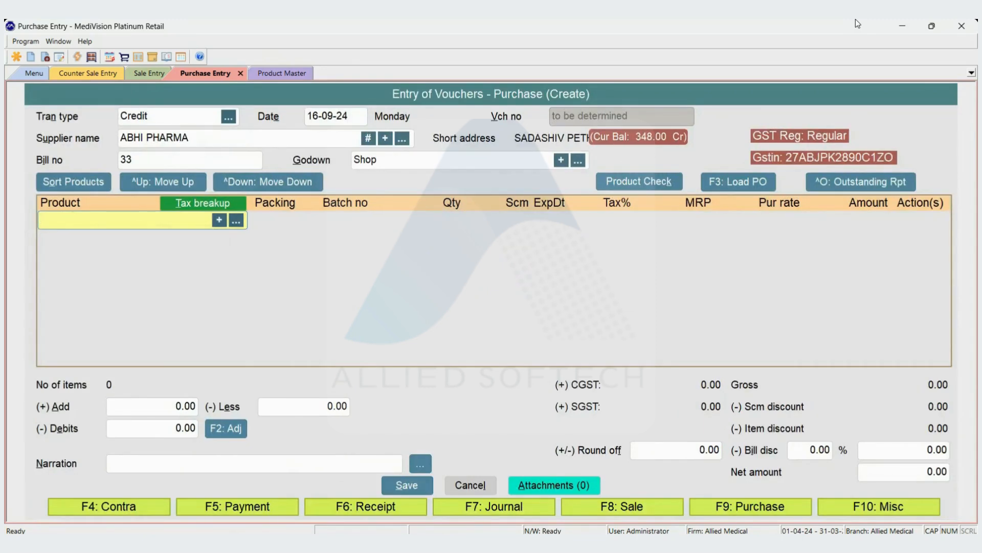
- Reopen the product OMEZ 10 for alteration in the Product Master
key("ctrl+Tab")
key("ctrl+Tab")
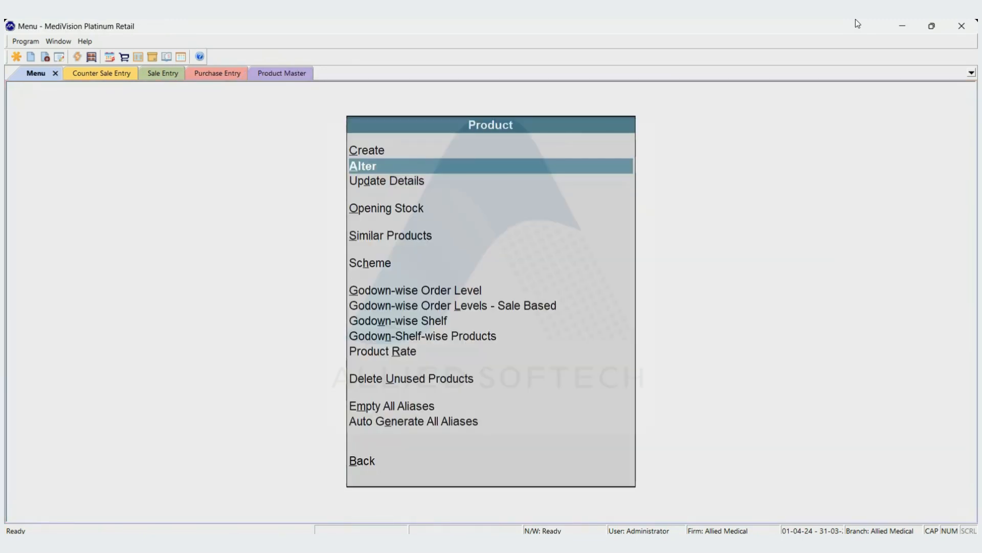
key("ctrl+Tab")
key("ctrl+Tab")
key("ctrl+Tab")
key("ctrl+Tab")
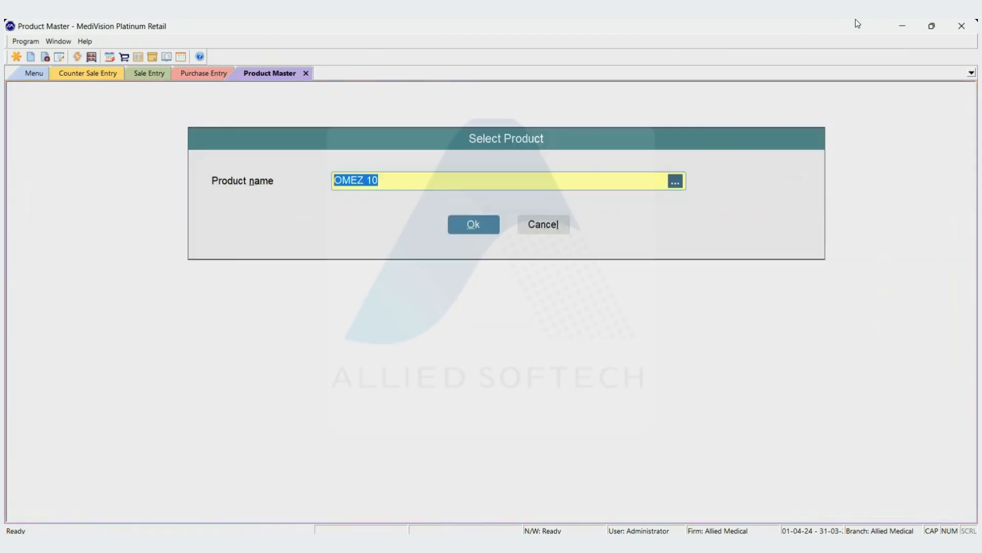
key("Return")
key("Return")
key("Return")
key("Return")
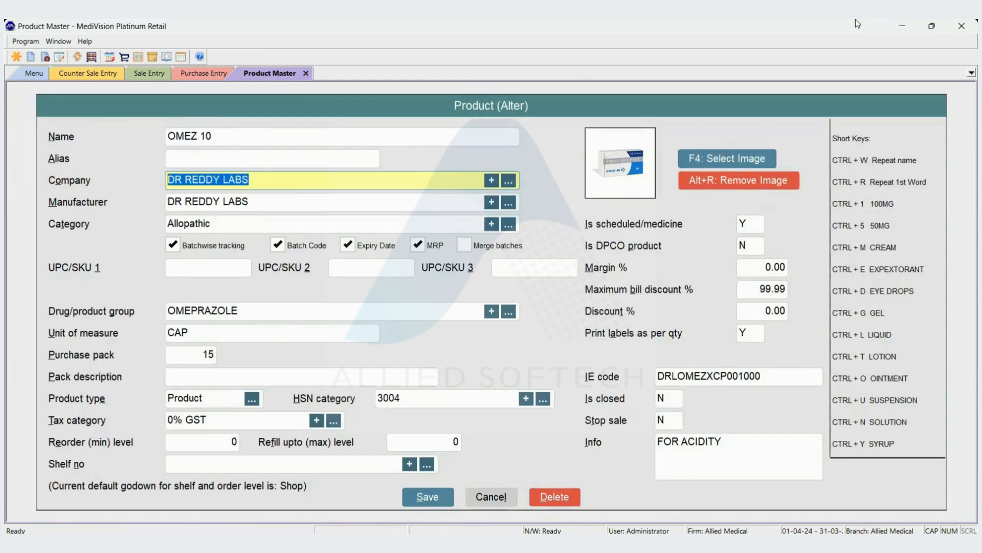
- Set the margin of OMEZ 10 to 10%, leaving the other product fields as they are, and save the entry
key("Return")
key("Return")
key("Return")
key("Return")
key("Return")
key("Return")
key("Return")
key("Return")
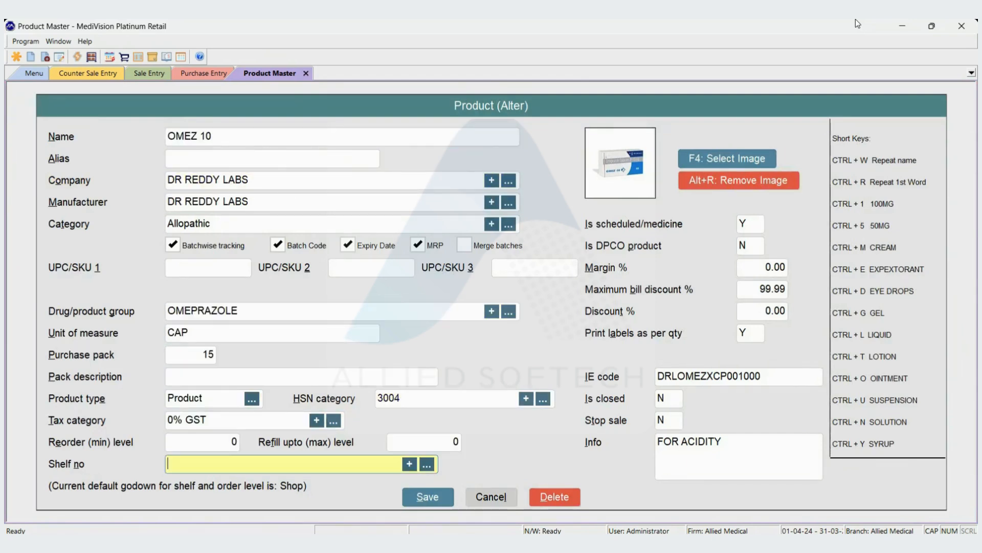
key("Return")
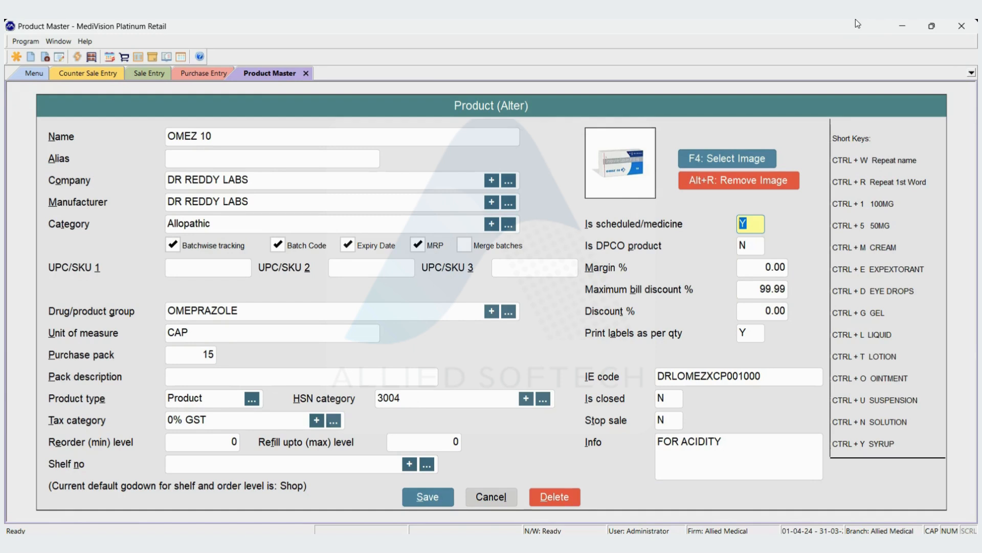
key("Return")
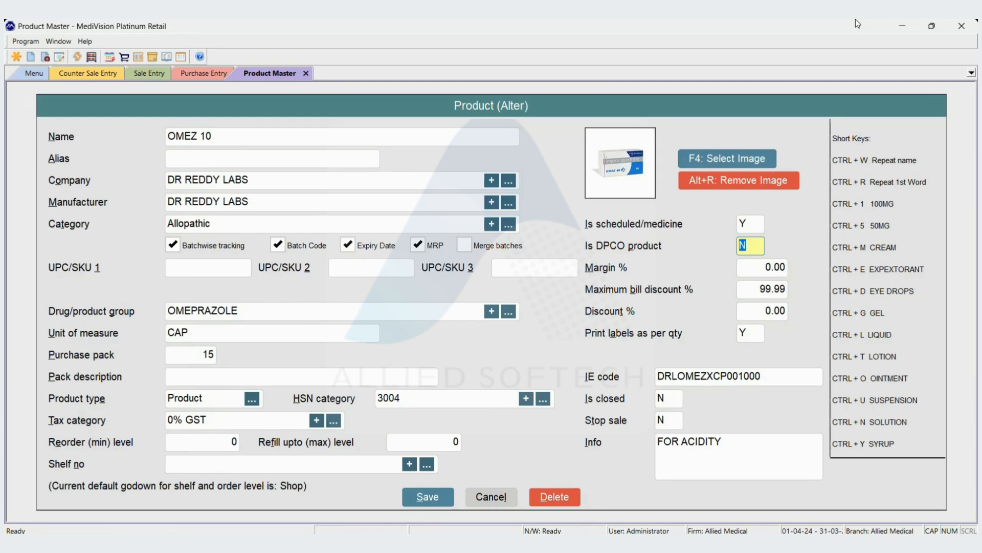
key("Return")
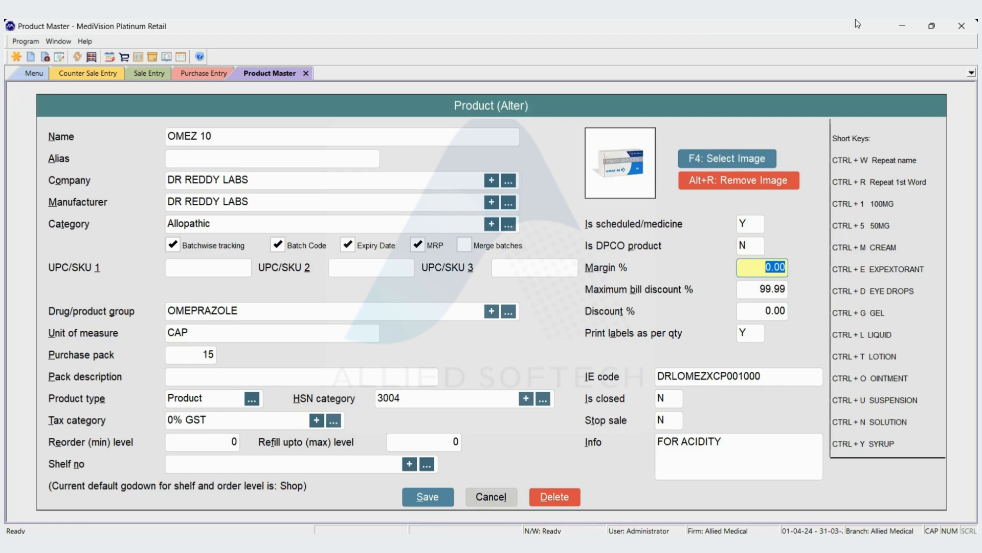
type("10")
key("Return")
key("Return")
key("Return")
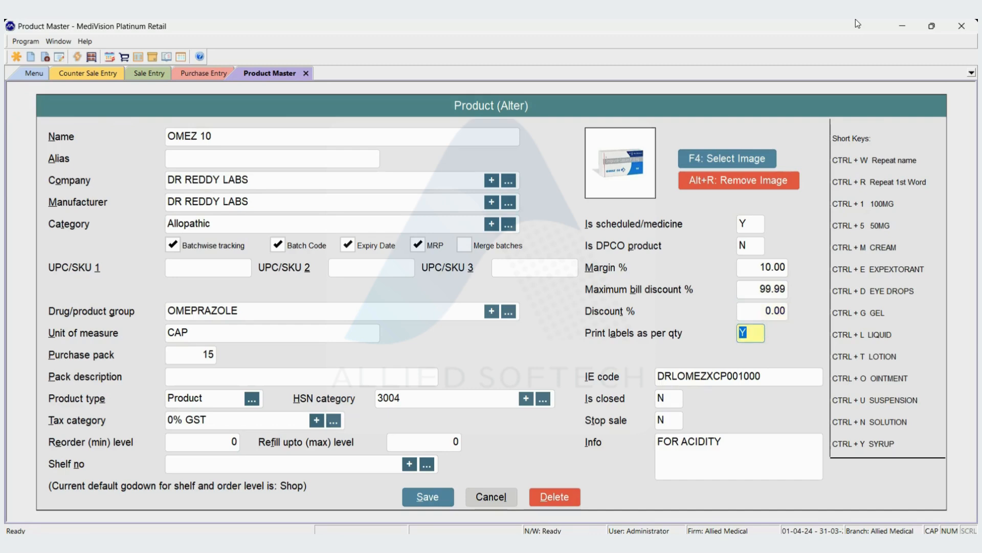
key("Return")
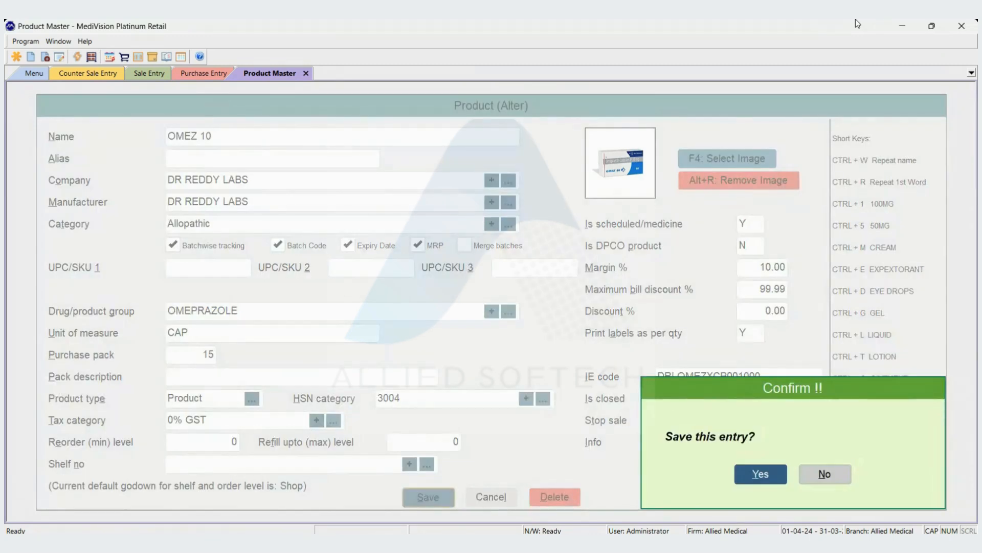
key("Return")
- Start a new line for OMEZ 10 in the purchase entry from ABHI PHARMA
key("ctrl+Tab")
key("ctrl+Tab")
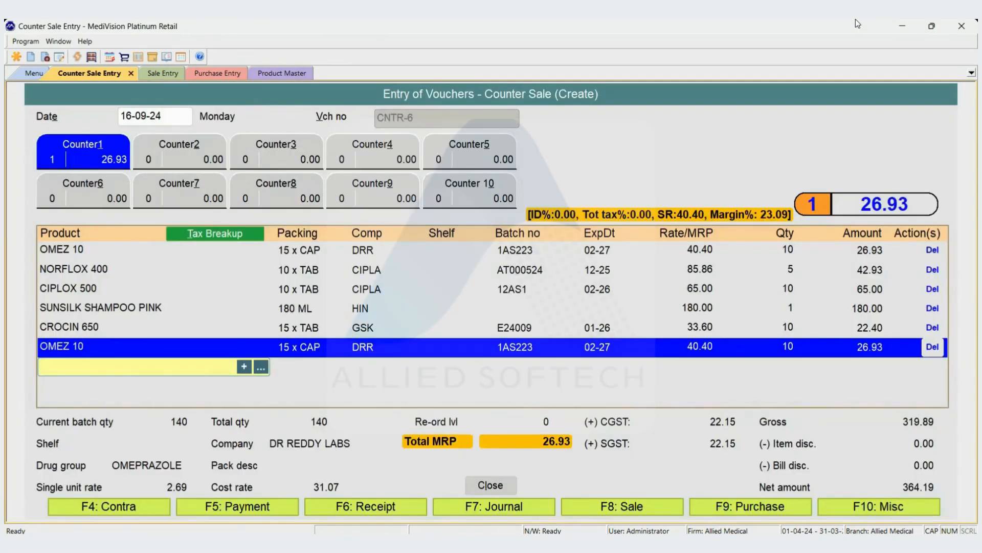
key("ctrl+Tab")
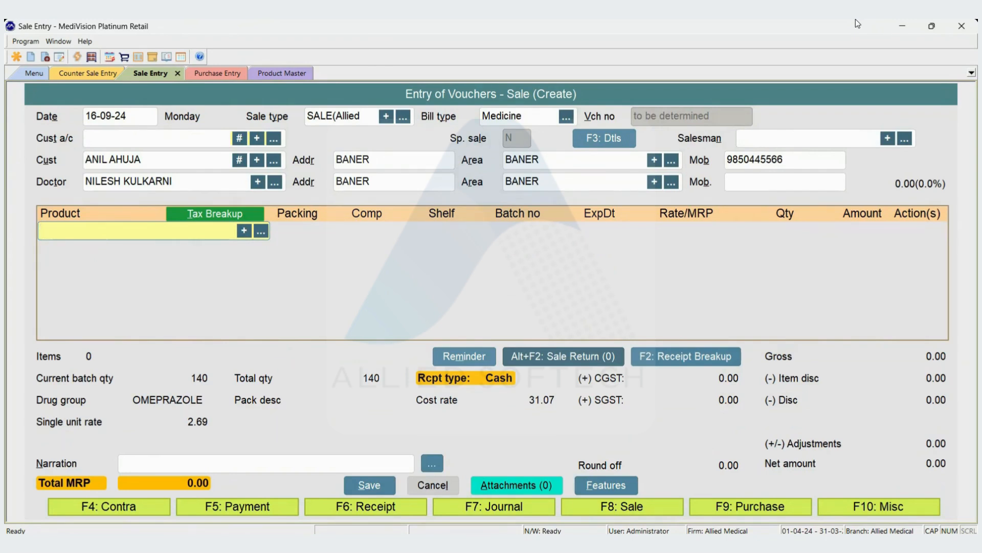
key("ctrl+Tab")
type("OMEZ")
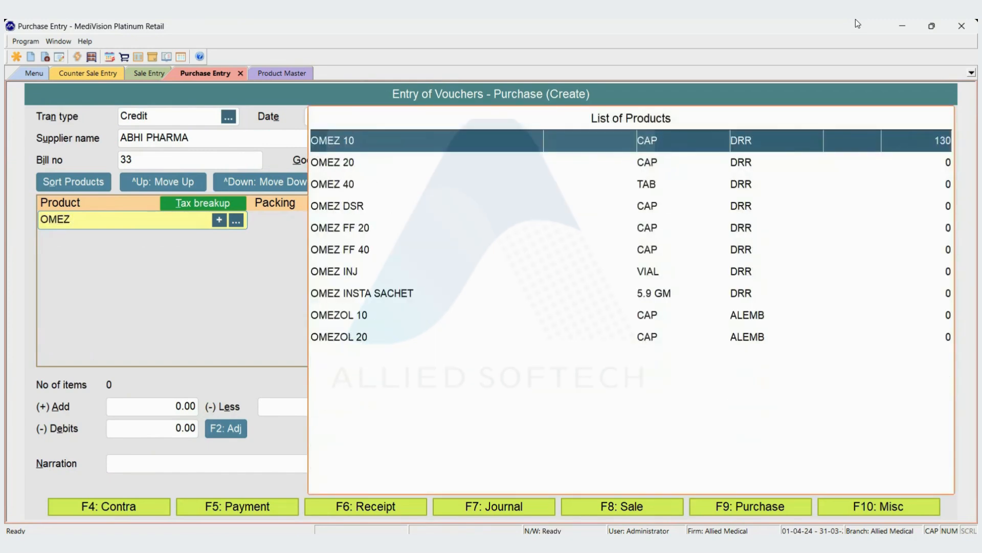
key("Return")
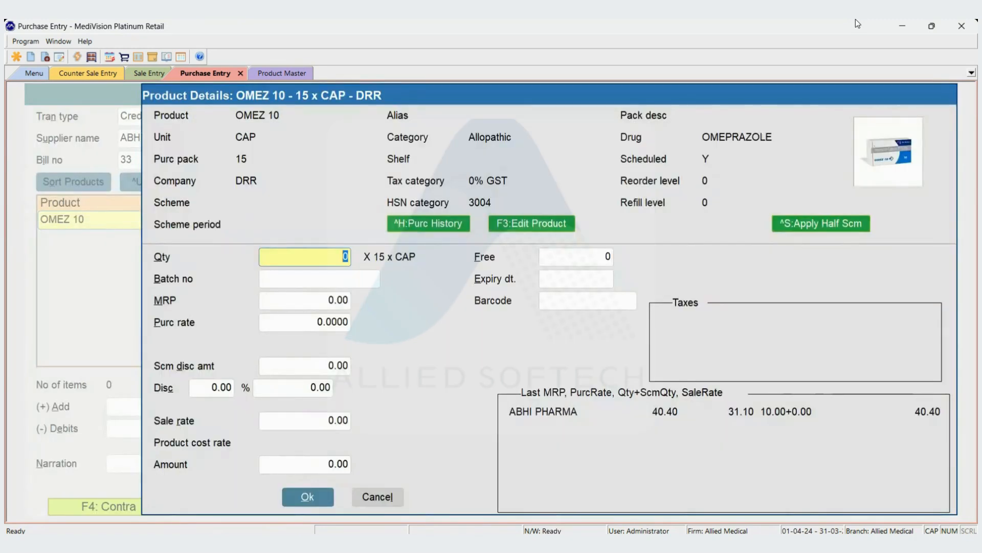
- Enter a purchase quantity of 10 for OMEZ 10 and use the existing batch 1AS223 with expiry 02-27
type("10")
key("Return")
key("Return")
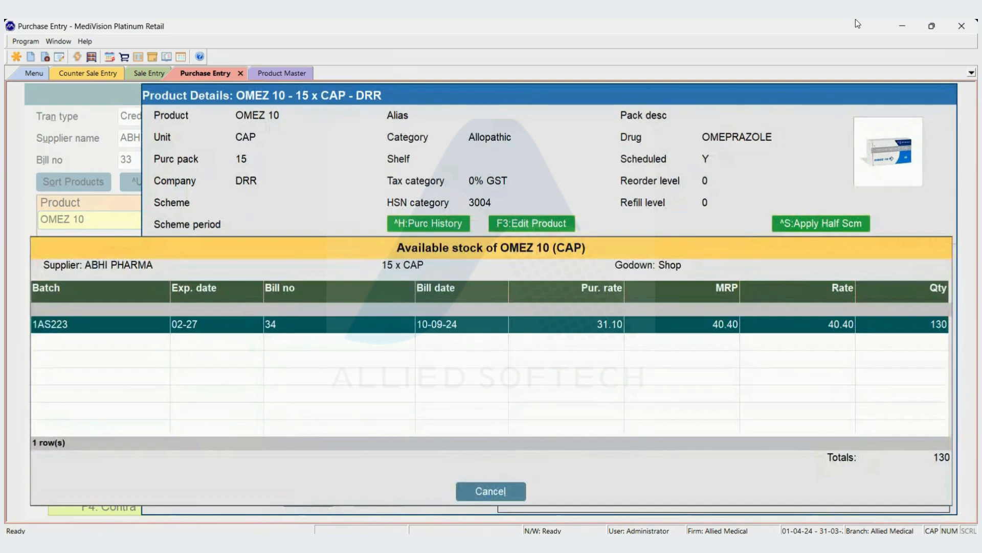
key("Return")
- Accept the MRP, purchase rate, discounts and margin-based sale rate, and add the OMEZ 10 line to the purchase
key("Return")
key("Return")
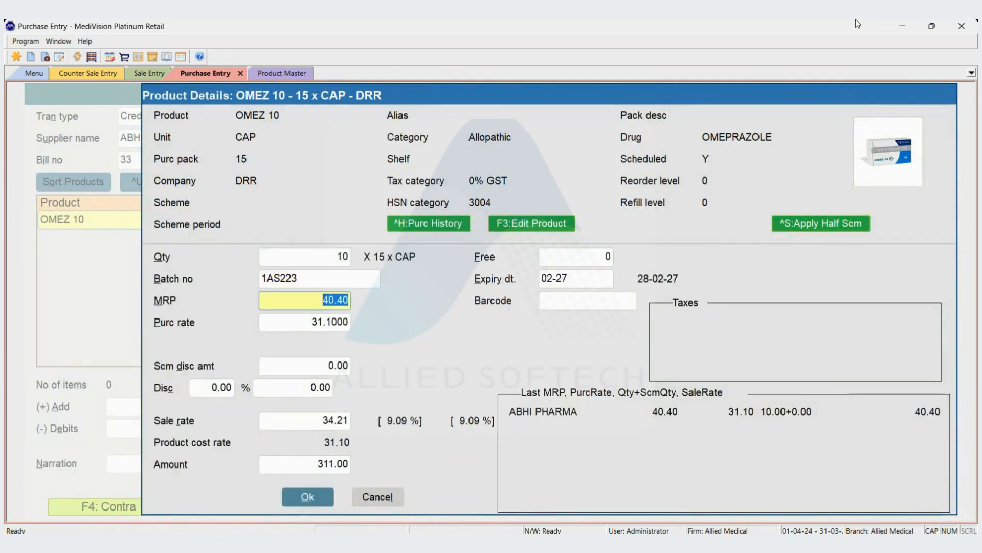
key("Return")
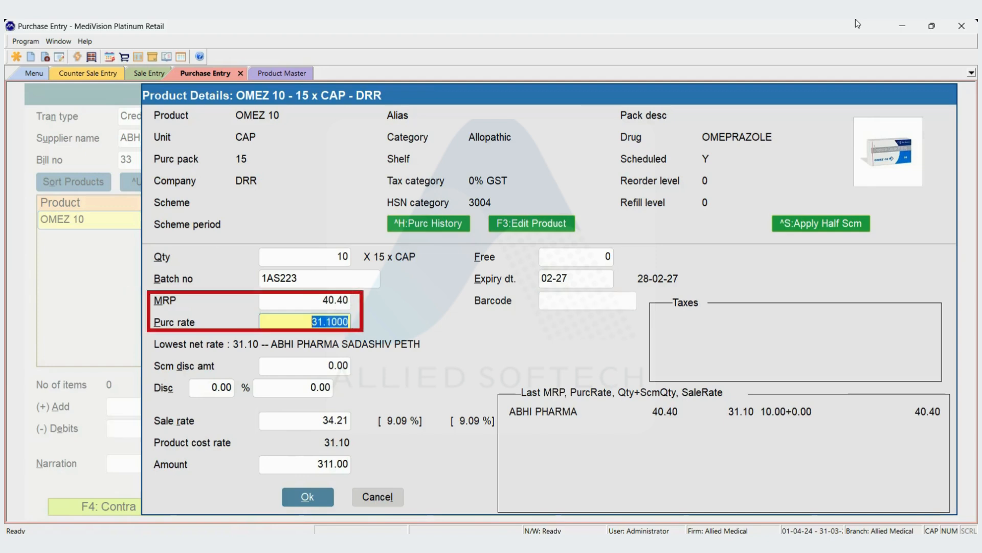
key("Return")
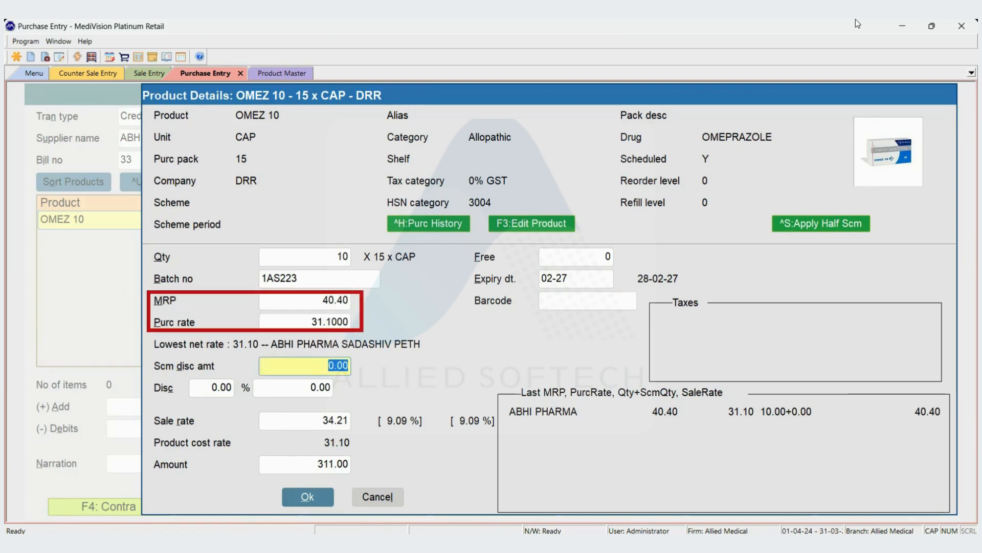
key("Return")
key("Return")
key("Return")
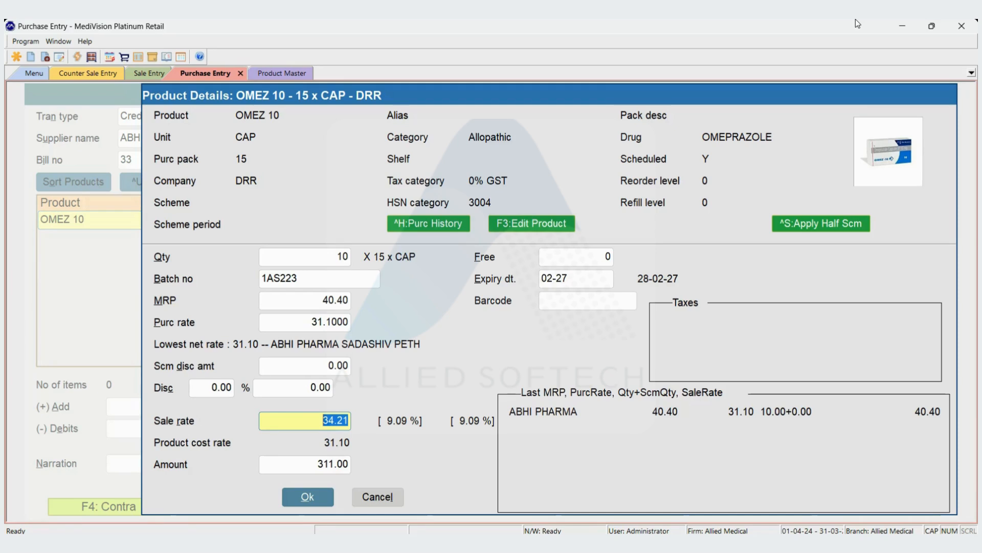
key("Return")
key("Return")
key("Return")
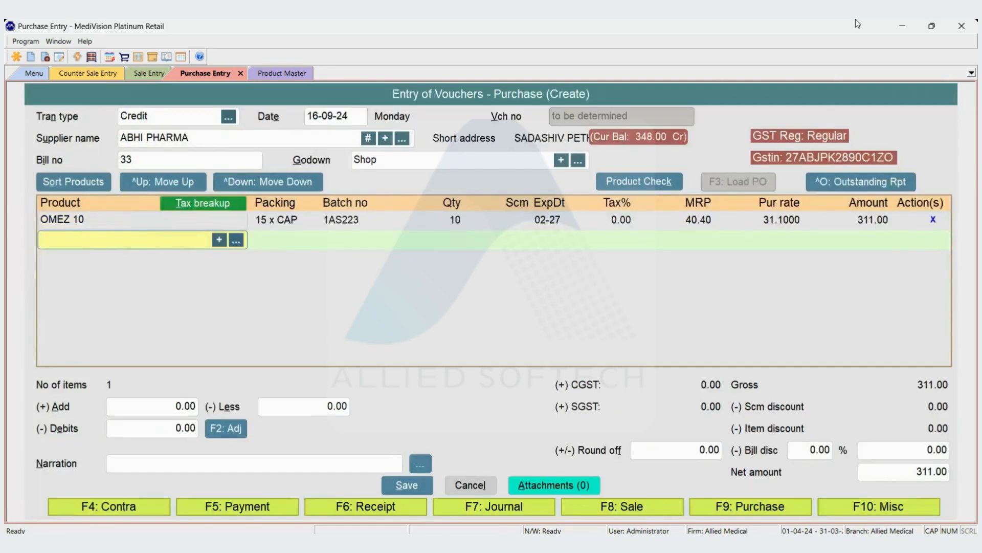
- Open OMEZ 10 in the product master for alteration and set its margin to 0%
key("ctrl+Tab")
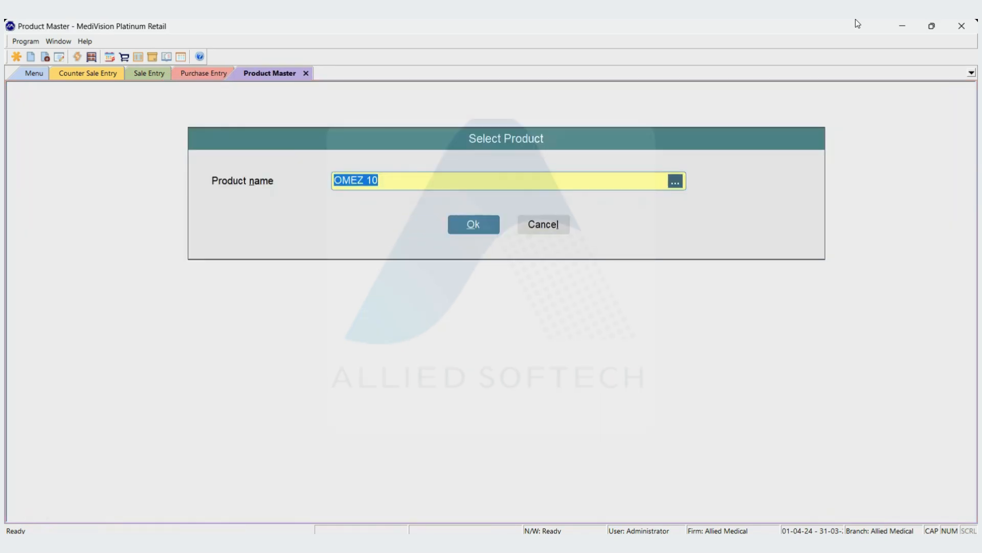
key("Return")
key("Return")
key("Return")
key("Return")
key("Return")
key("Return")
key("Return")
key("Return")
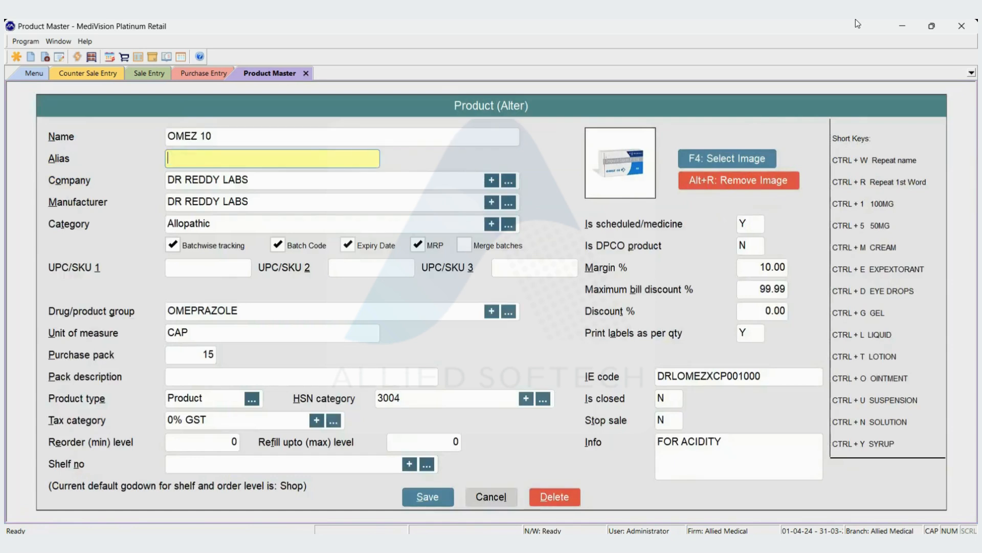
key("Return")
key("Return")
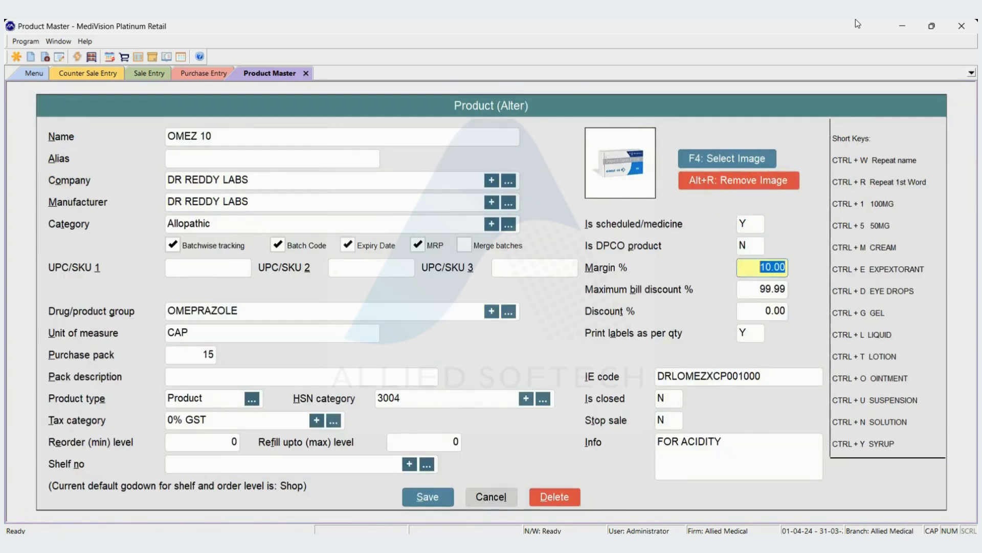
type("0")
- Set the maximum bill discount of OMEZ 10 to 10%, leave the item discount as it is, and save the entry
key("Return")
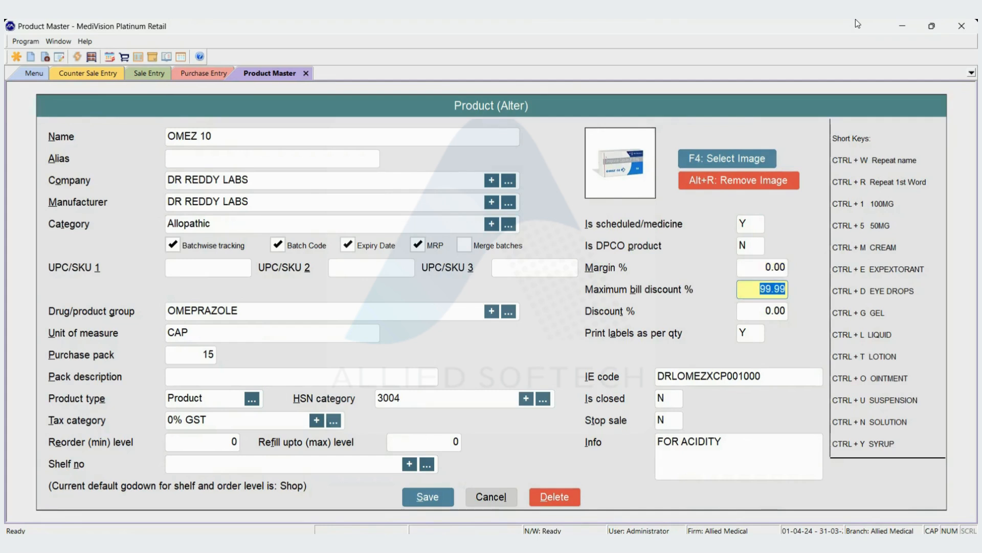
type("10")
key("Return")
key("Return")
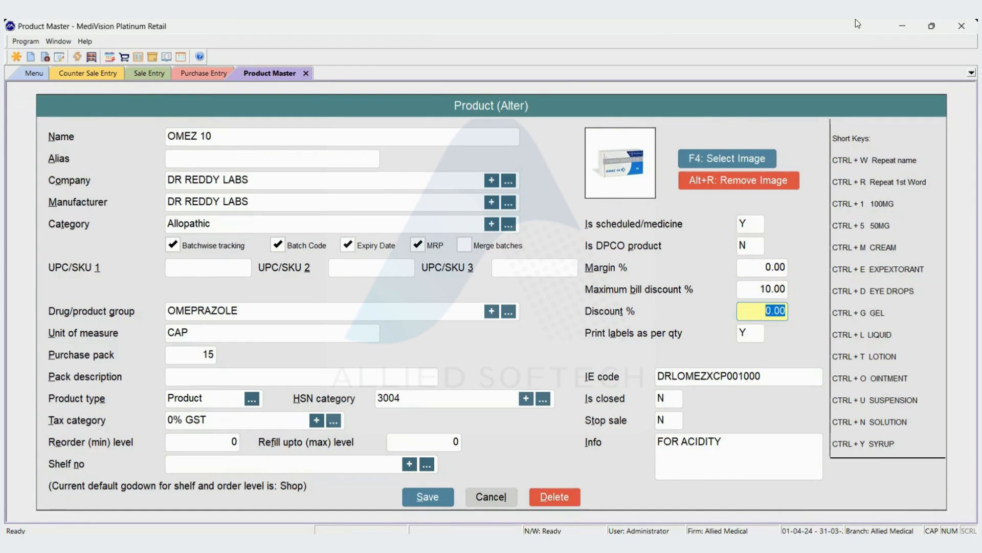
key("Return")
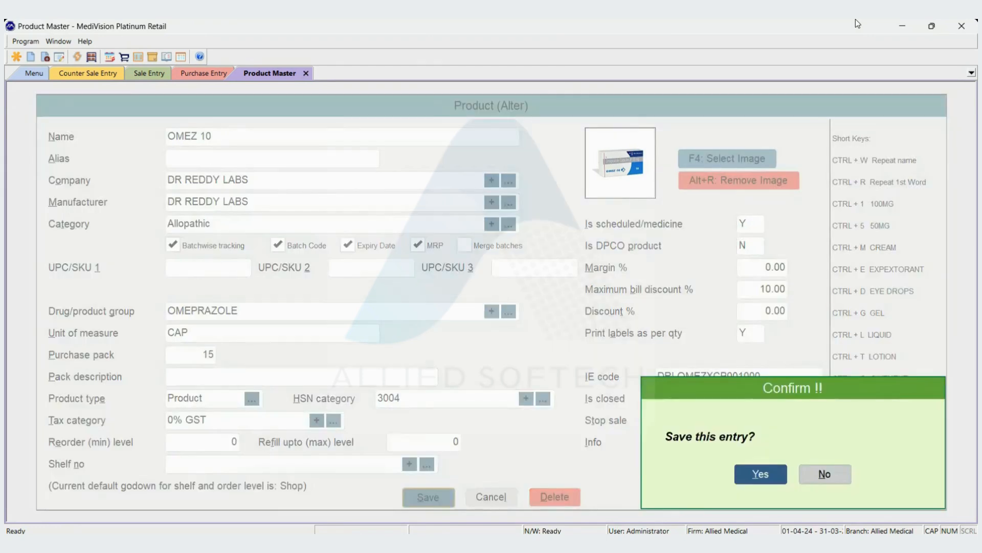
key("Return")
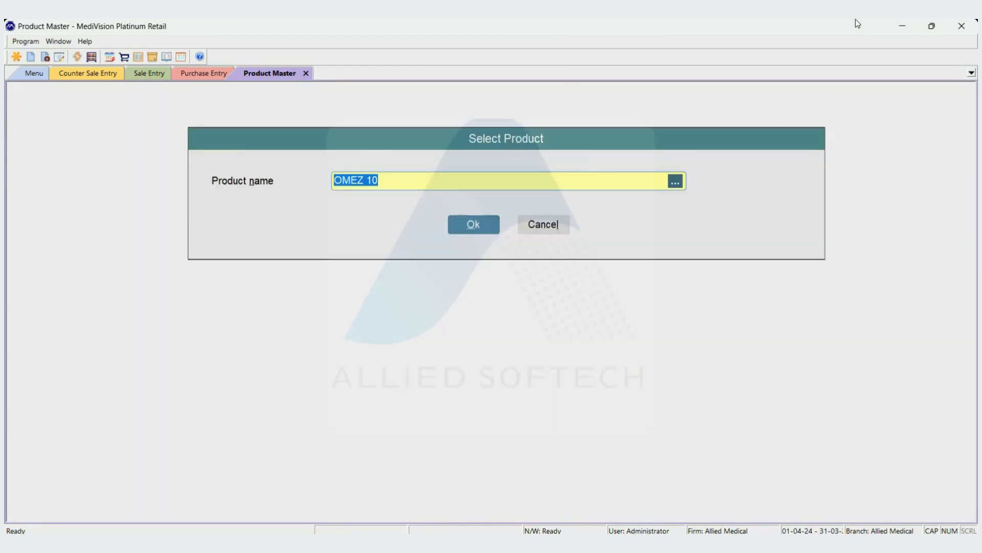
- Add OMEZ 10 with a quantity of 10 to the open sale entry
key("ctrl+Tab")
key("ctrl+Tab")
key("ctrl+Tab")
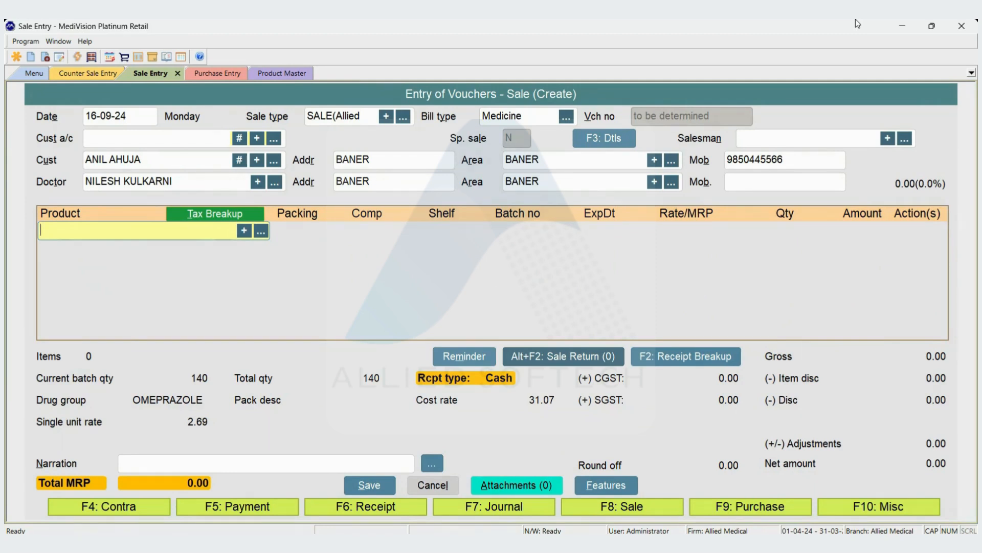
type("OMEZ")
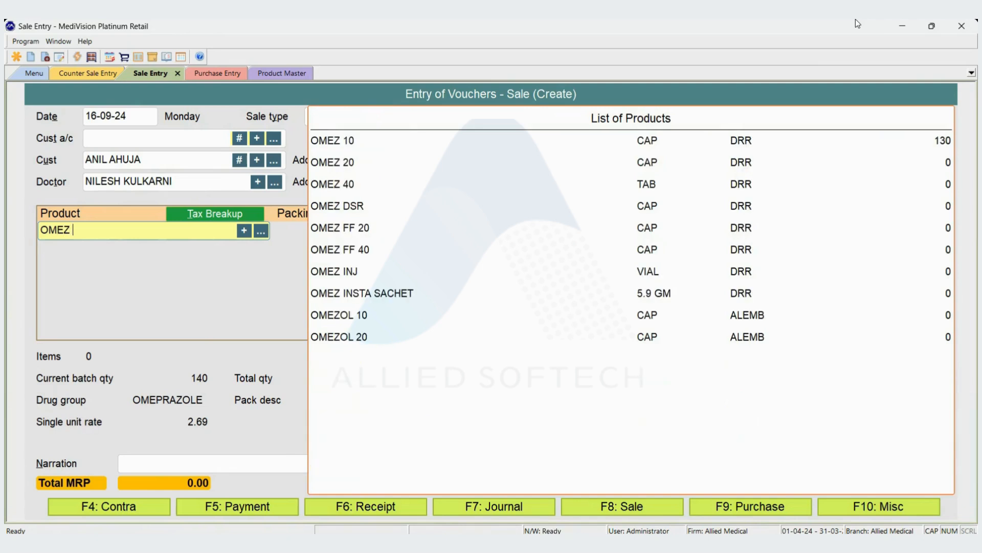
key("Return")
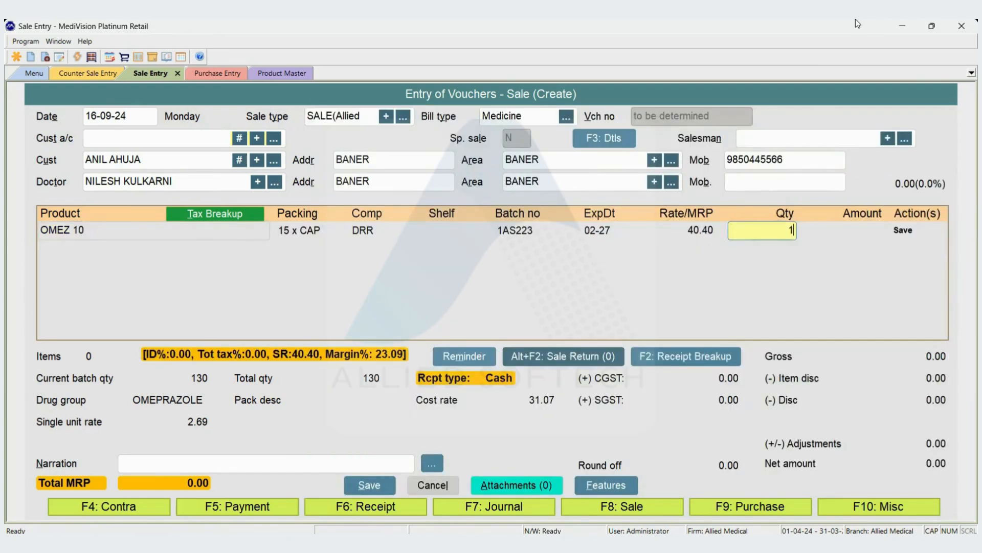
type("10")
key("Return")
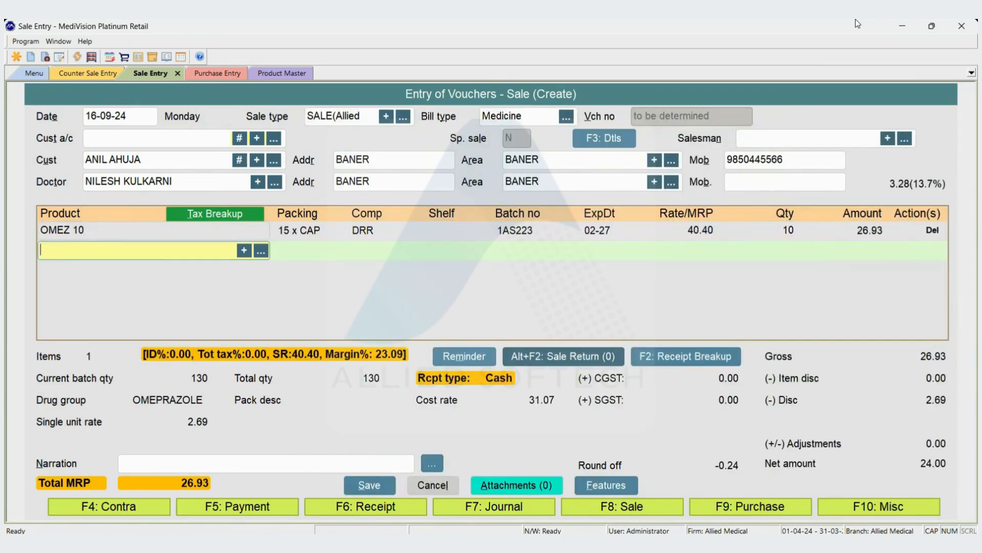
- Change the quantity of the OMEZ 10 sale line to 15
key("Up")
type("15")
key("Return")
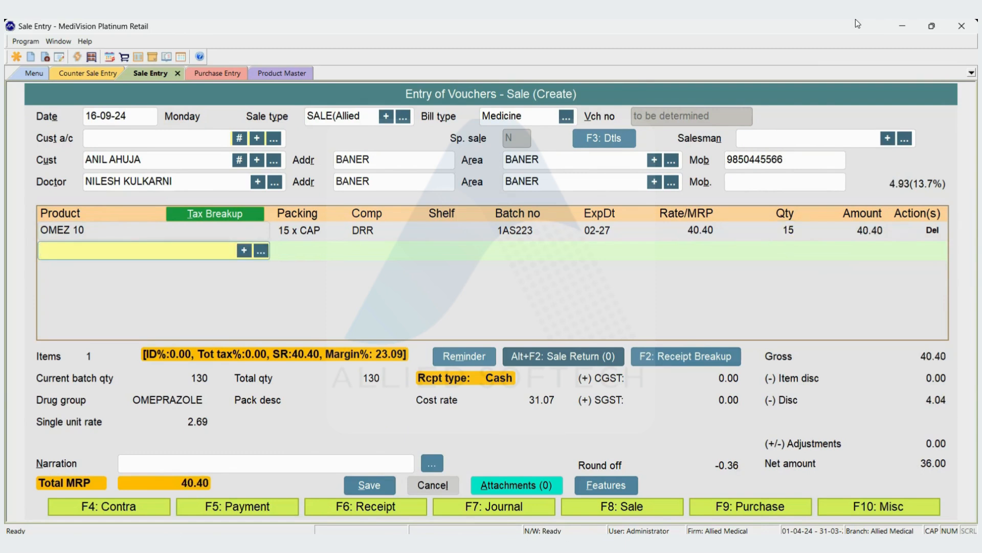
- Open the sale's receipt breakup and try a bill discount of 5%
key("F2")
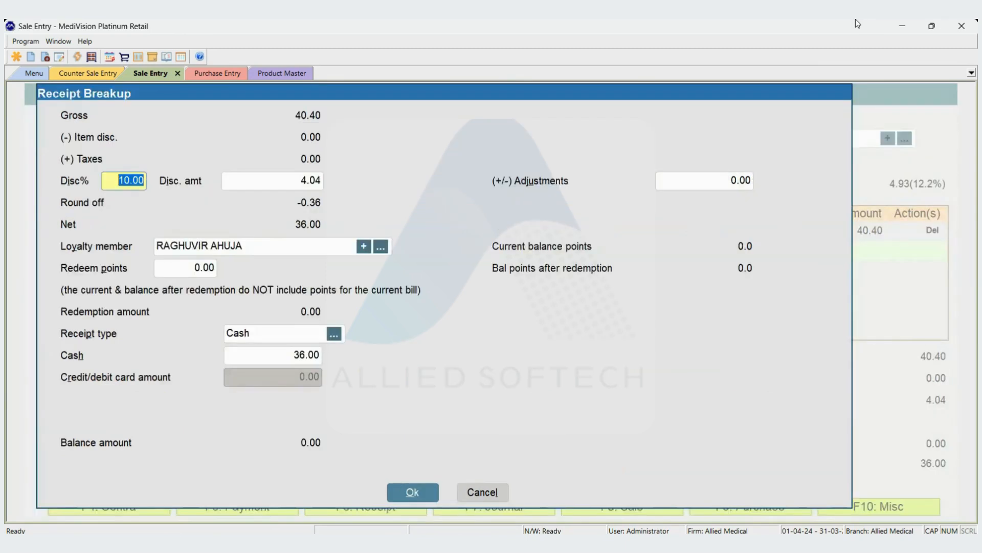
key("Return")
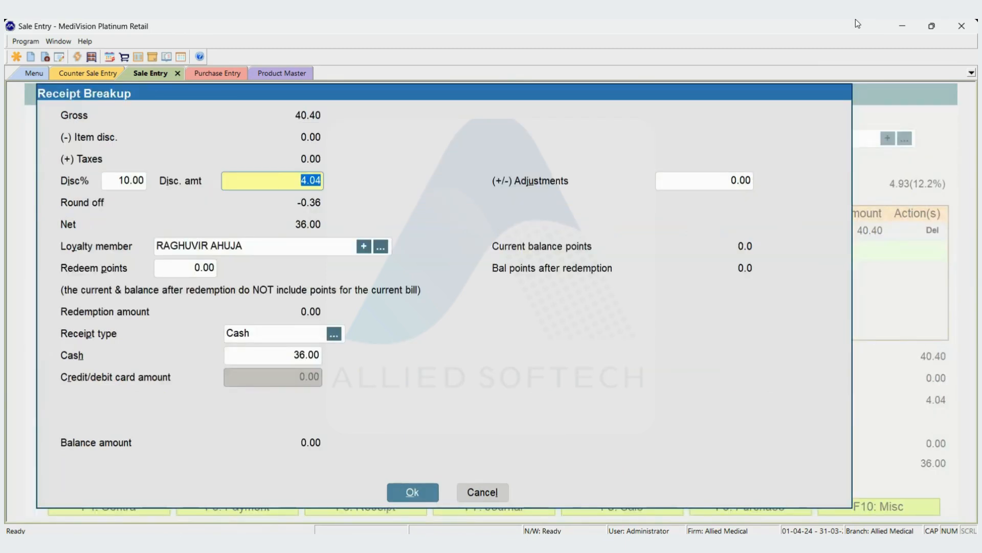
key("shift+Tab")
key("Tab")
key("shift+Tab")
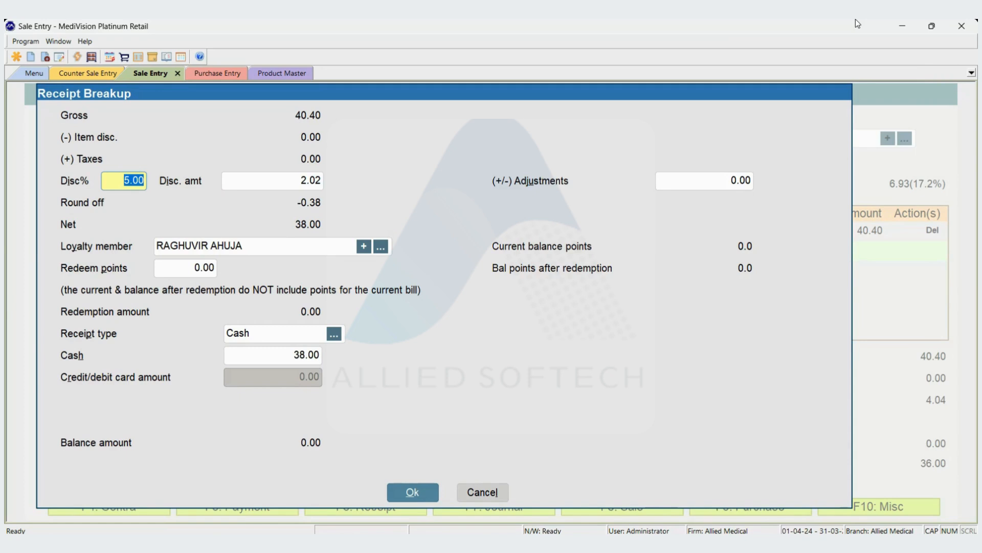
- Try bill discounts of 20% and 30% against the product's maximum, and leave the receipt breakup
type("20")
key("Tab")
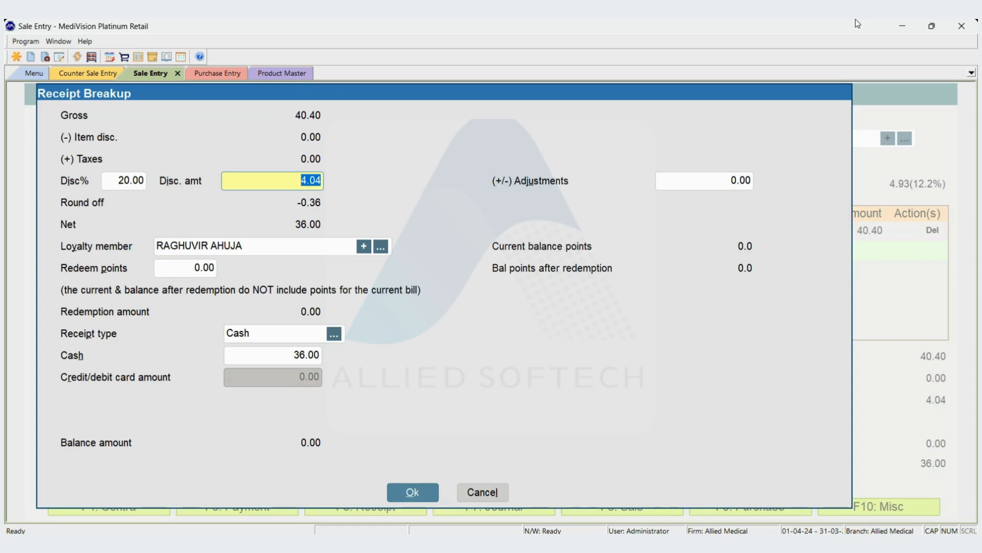
key("shift+Tab")
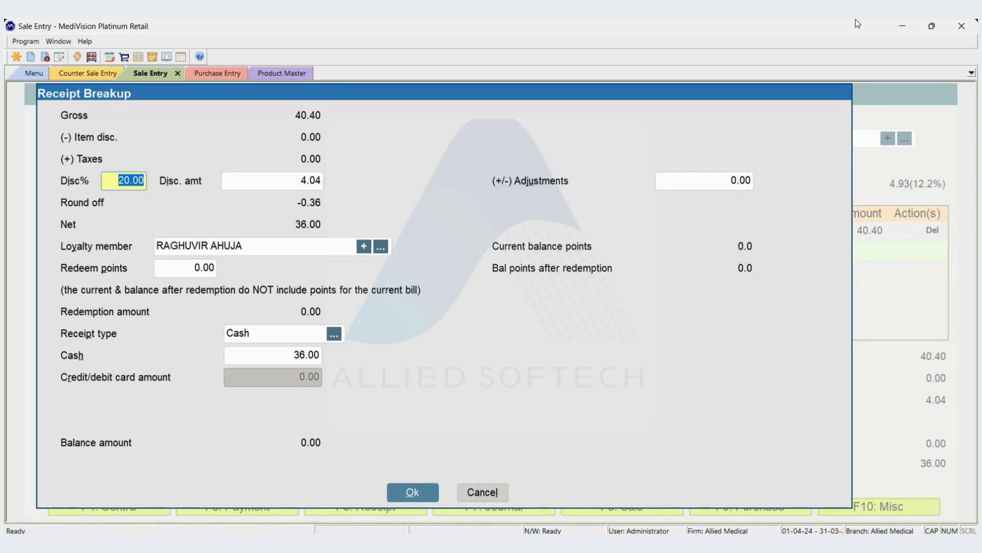
type("30")
key("Tab")
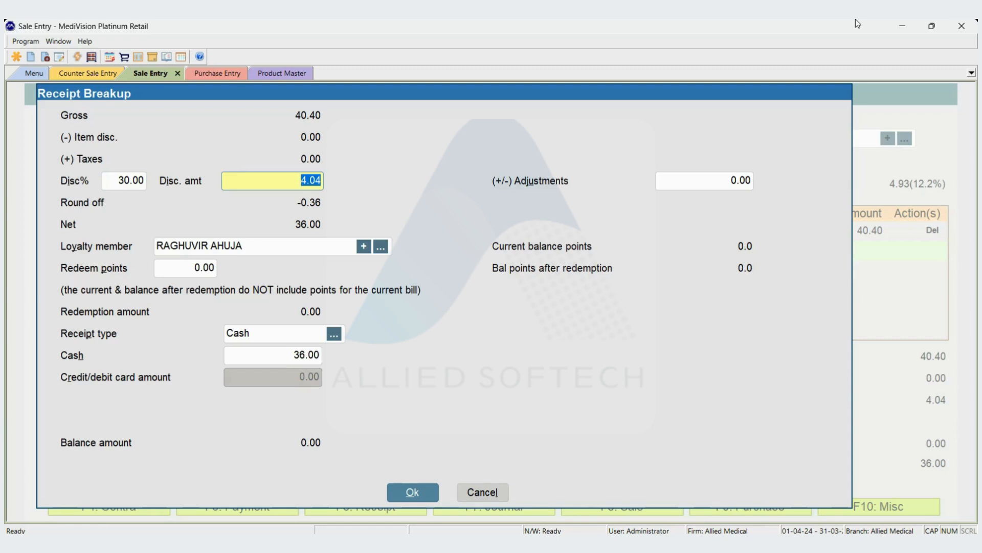
key("Return")
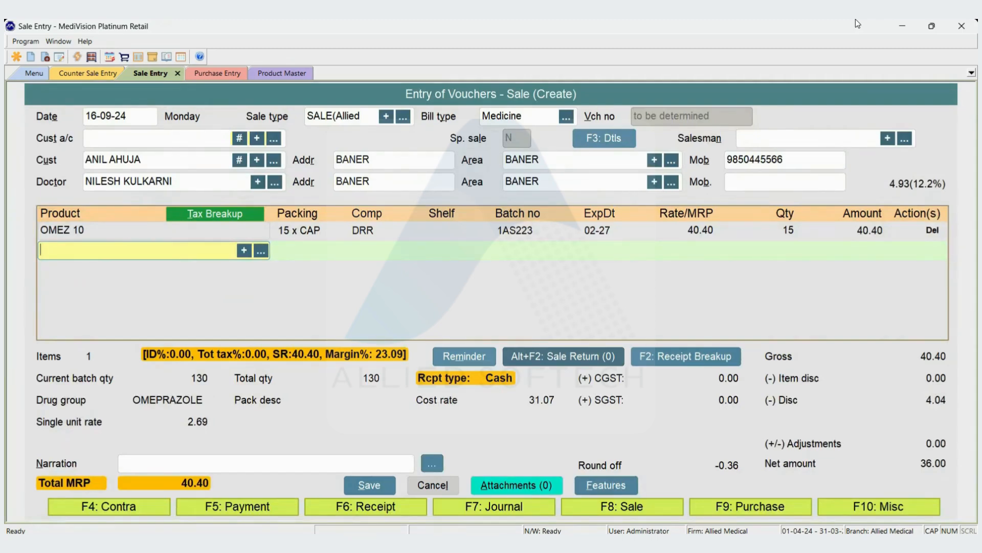
- Reopen OMEZ 10 in the product master and set its maximum bill discount to 99.99%
key("ctrl+Tab")
key("ctrl+Tab")
key("Return")
key("Return")
key("Return")
key("Return")
key("Return")
key("Return")
key("Return")
key("Return")
key("Return")
key("Return")
key("Return")
key("Return")
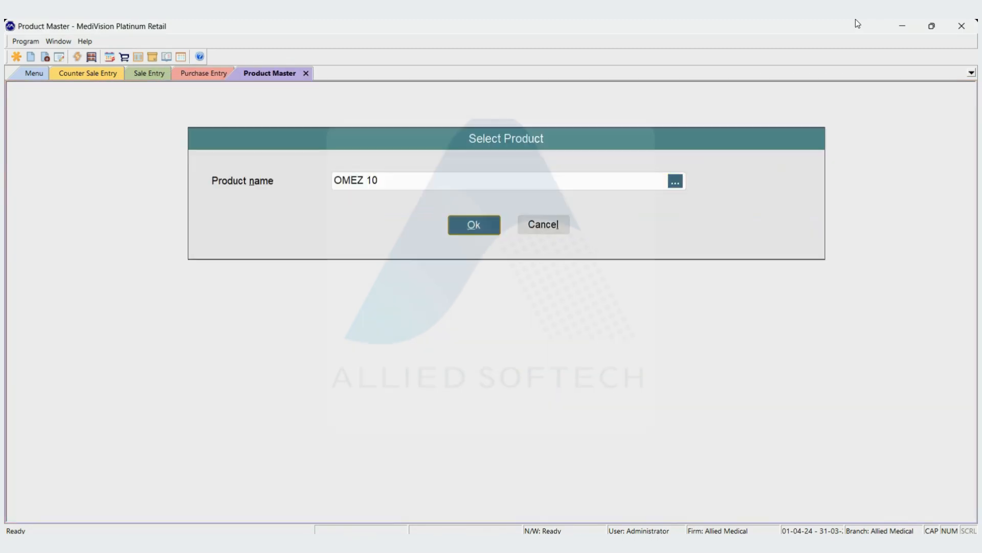
key("Return")
key("Return")
key("Return")
key("Return")
key("Return")
key("Return")
key("Return")
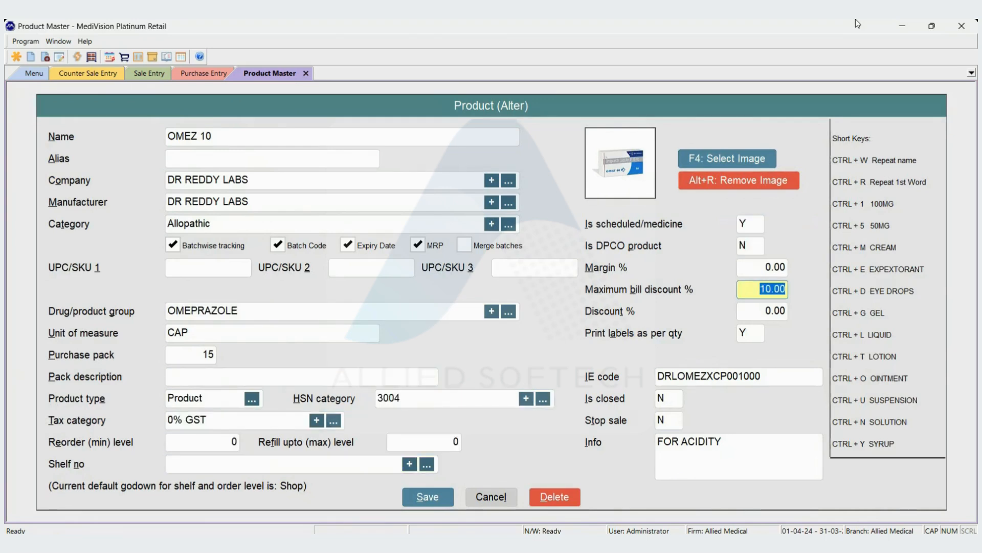
type("0")
key("BackSpace")
type("99.99")
key("Return")
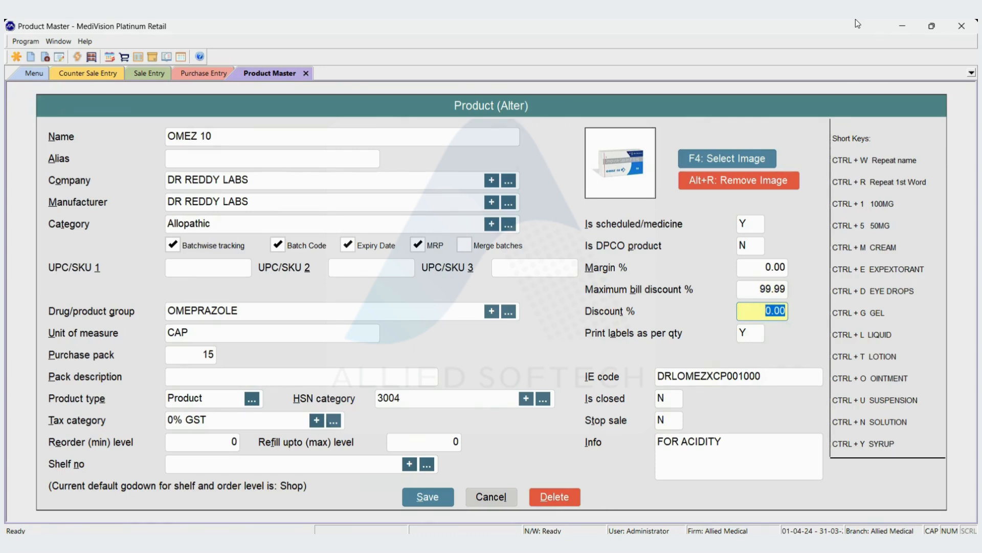
- Set the item discount of OMEZ 10 to 10% and save the product entry
key("Up")
key("Up")
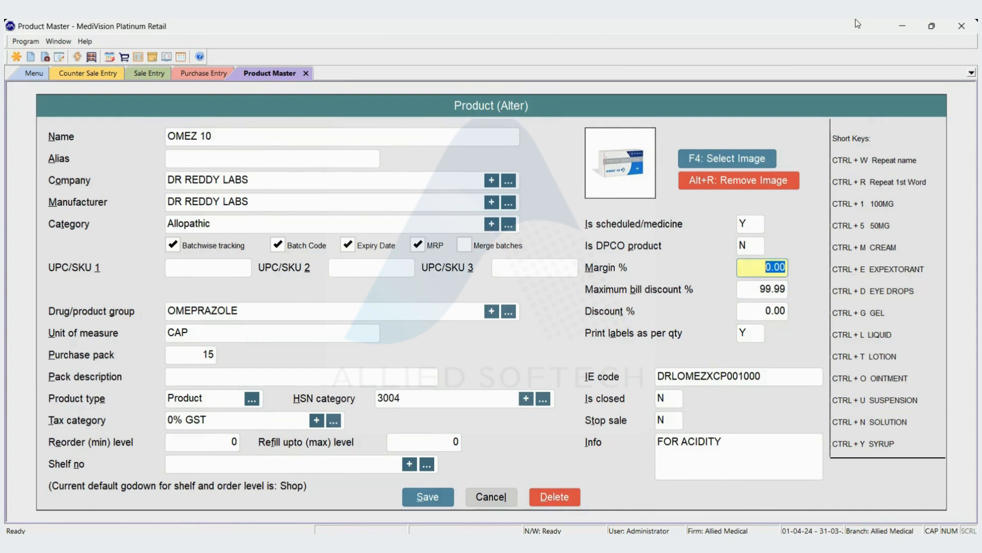
key("Down")
key("Down")
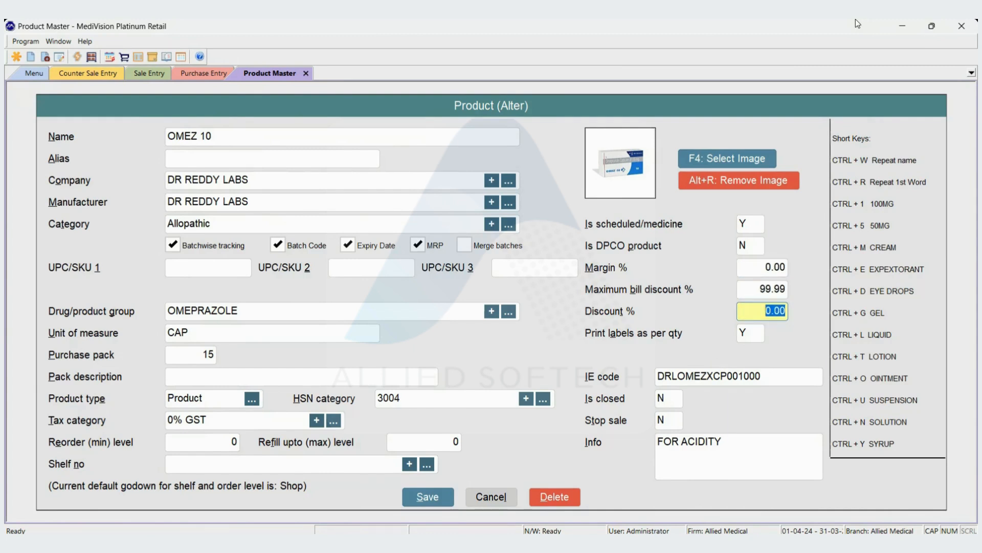
type("10")
key("Return")
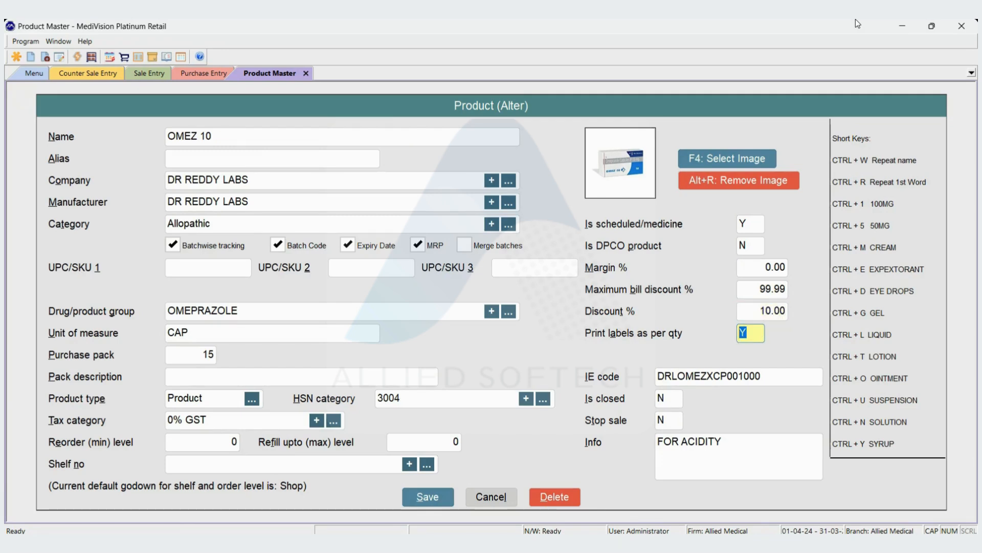
key("Return")
key("Return")
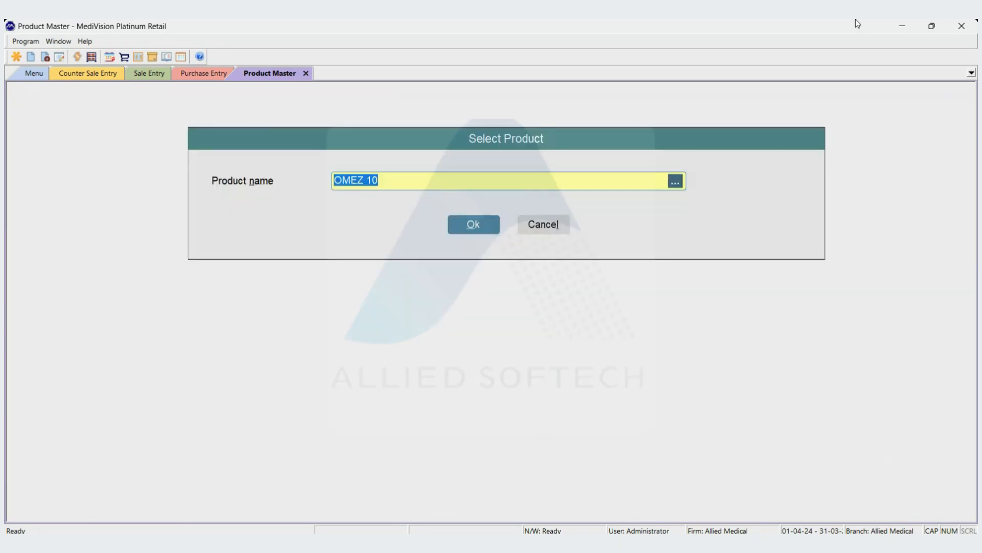
- Return to the sale entry and delete its existing OMEZ 10 line
key("ctrl+Tab")
key("ctrl+Tab")
key("ctrl+Tab")
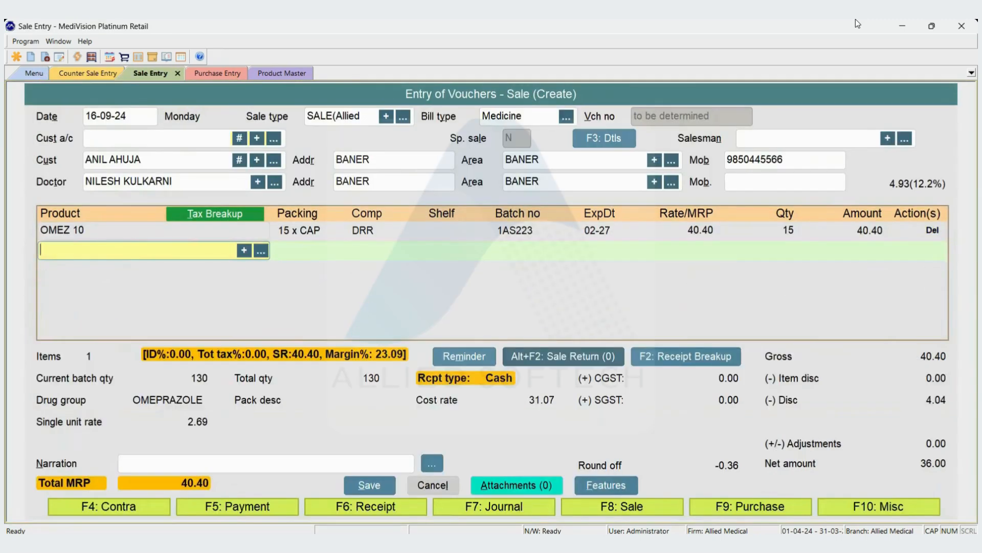
key("Up")
key("Delete")
key("Return")
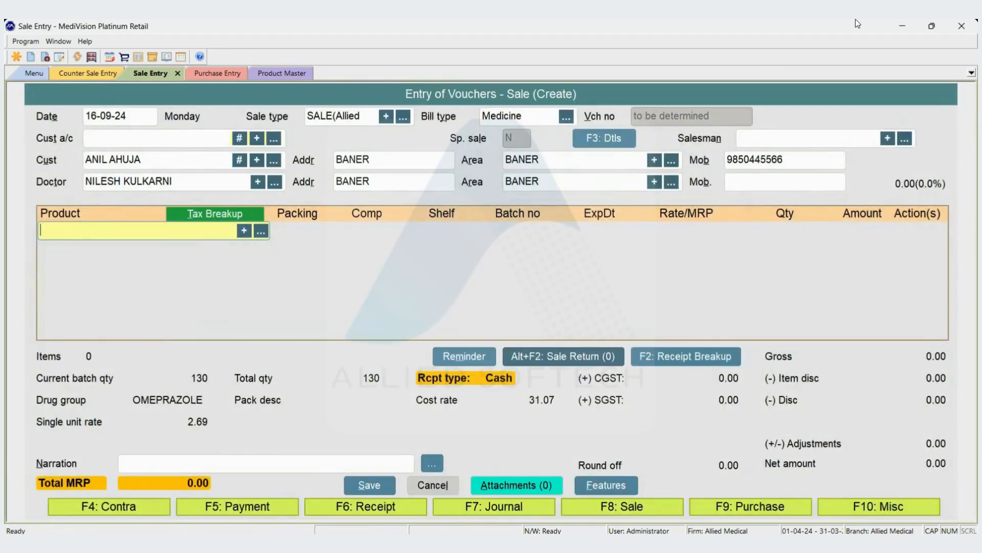
- Add OMEZ 10 to the sale again with a quantity of 15
type("OMEZ")
key("Return")
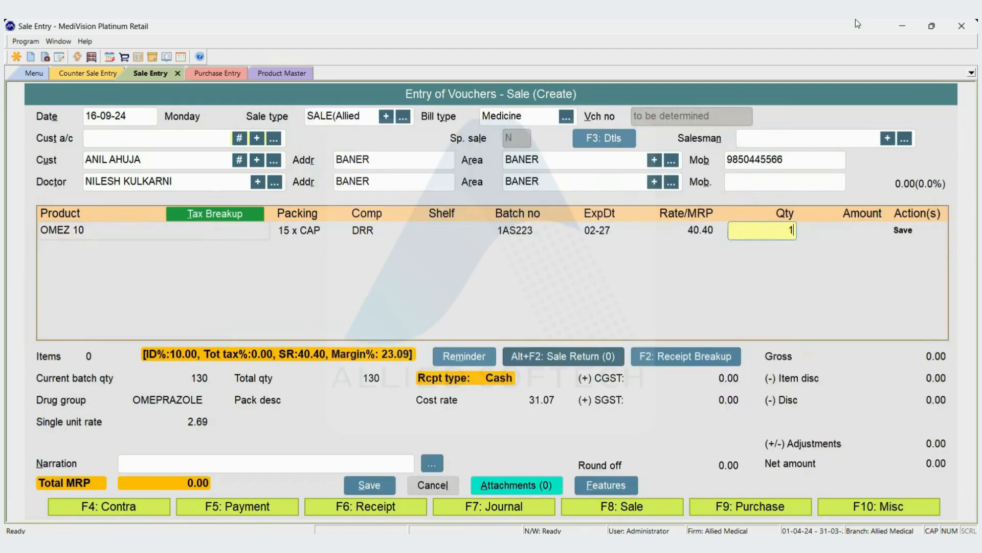
type("15")
key("Return")
- Check the item discount in the receipt breakup, try a bill discount of 0%, and leave the breakup without applying it
key("F2")
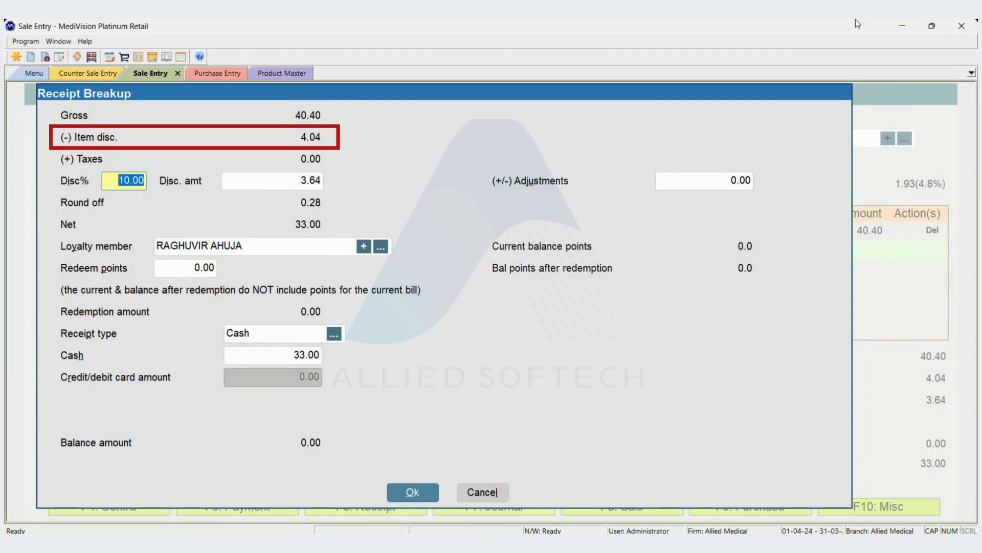
type("0")
key("Tab")
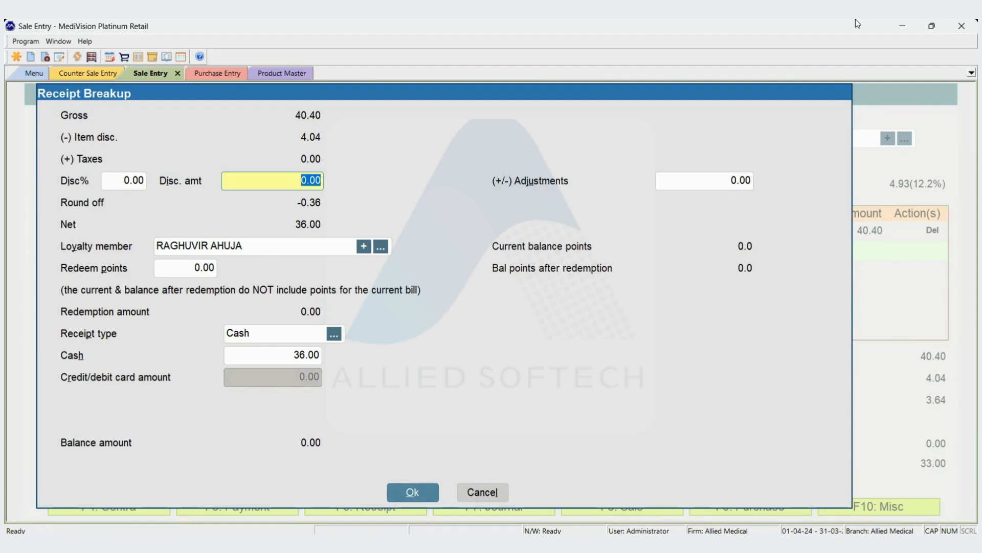
key("Escape")
- Reopen OMEZ 10 in the product master and set its item discount to 0%
key("ctrl+Tab")
key("ctrl+Tab")
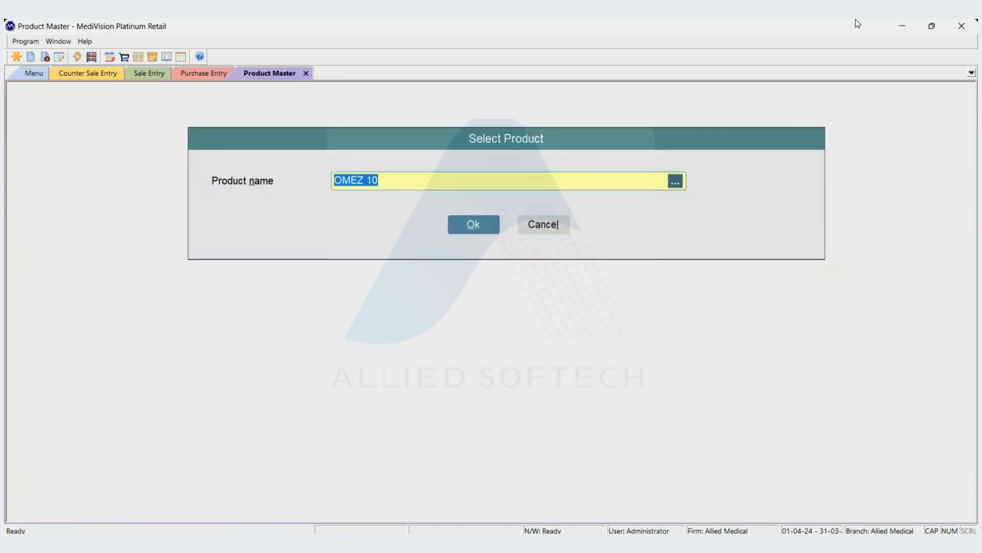
key("Return")
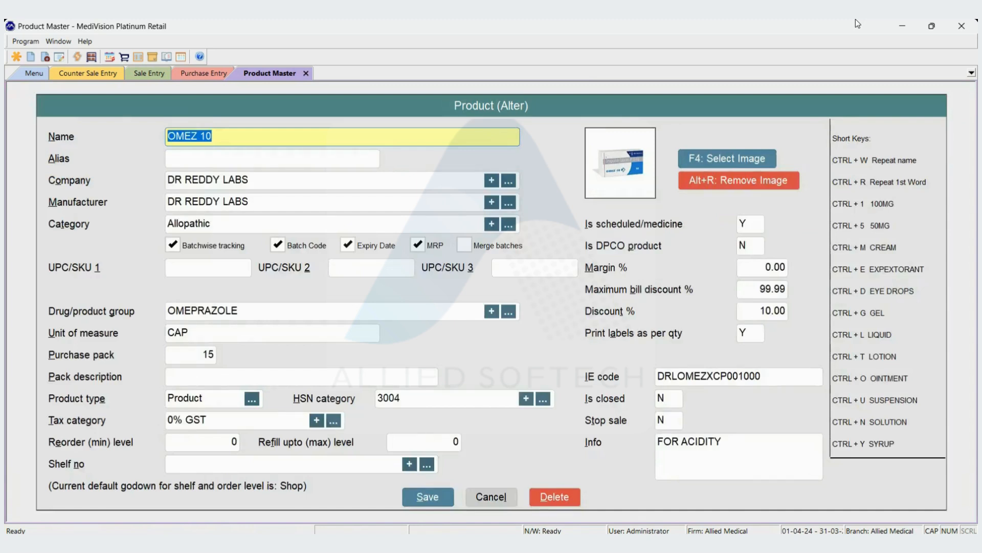
key("Return")
key("Return")
key("Return")
key("Return")
key("Return")
key("Return")
key("Return")
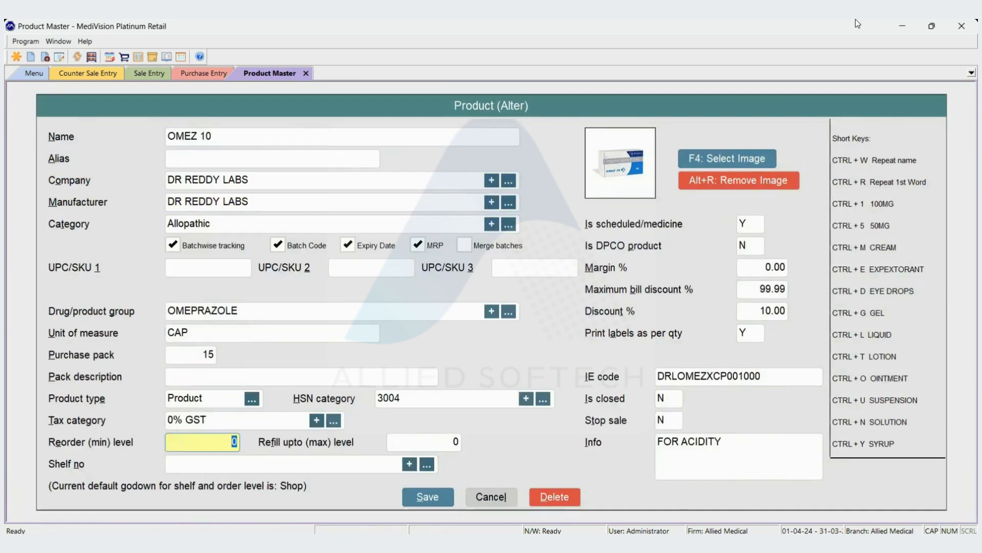
key("Return")
key("Return")
key("Return")
key("Return")
type("0")
key("Return")
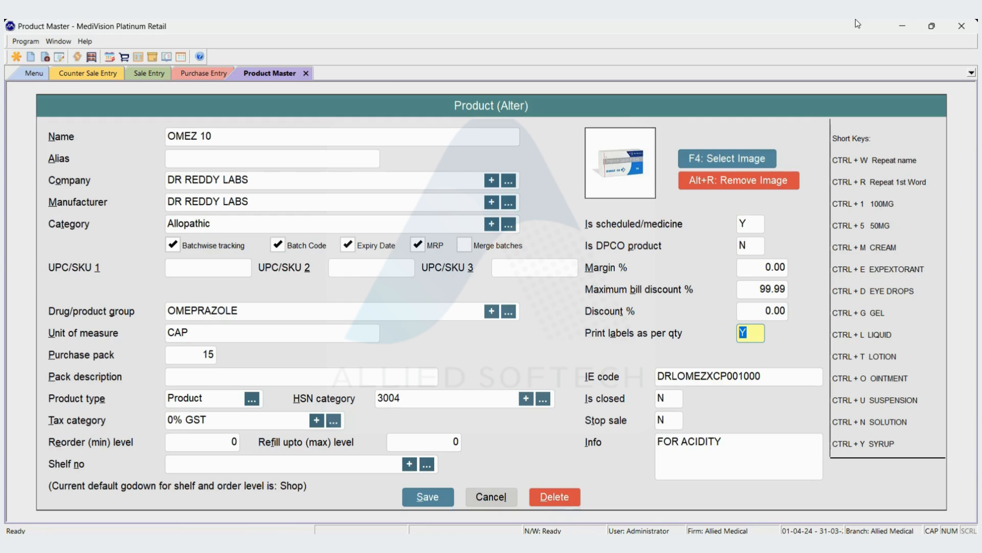
- Try a fixed count of 1 label for OMEZ 10 by setting label printing per quantity to N, and restore it to Y
type("N")
key("Return")
type("1")
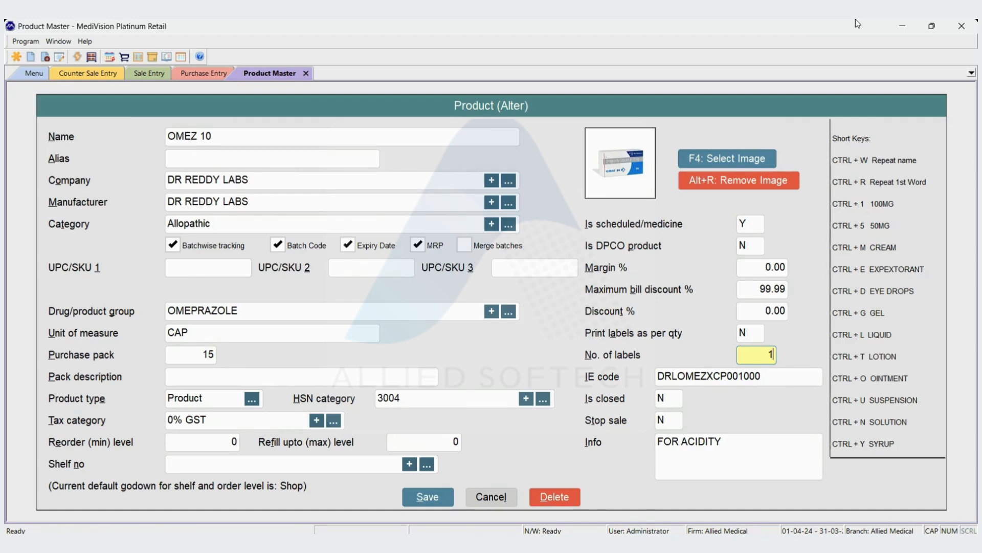
key("Up")
key("Down")
key("Up")
type("Y")
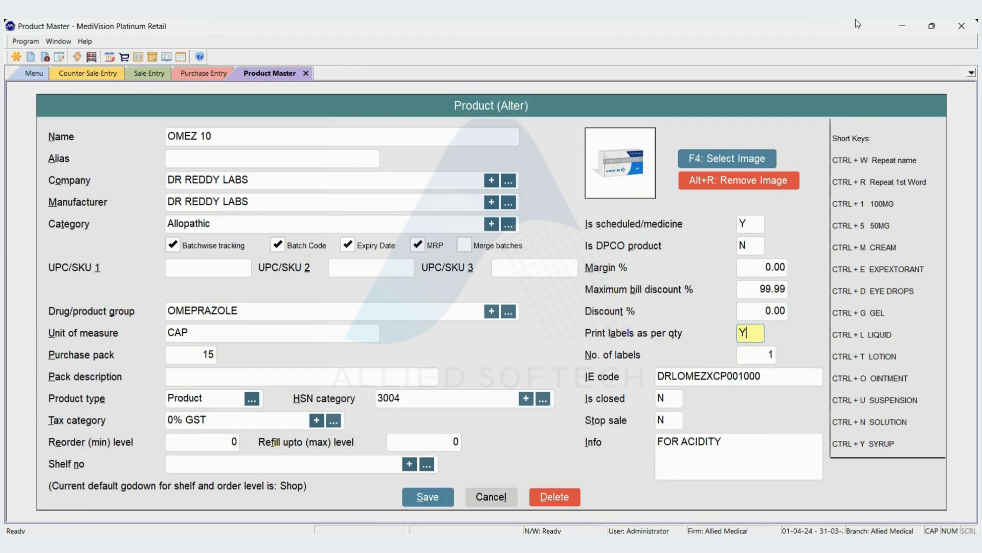
key("Return")
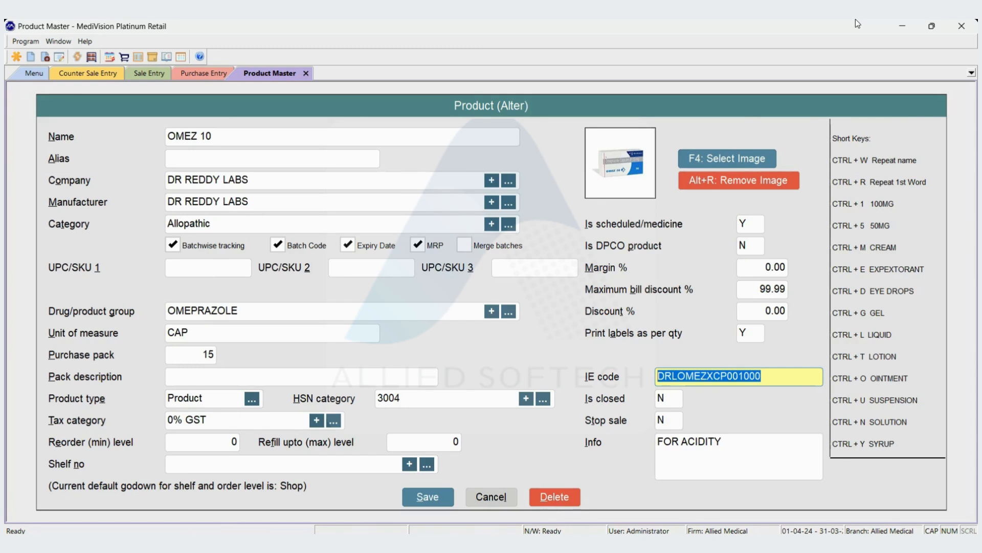
- Mark OMEZ 10 as closed with Y, save the product and leave the product master
key("Return")
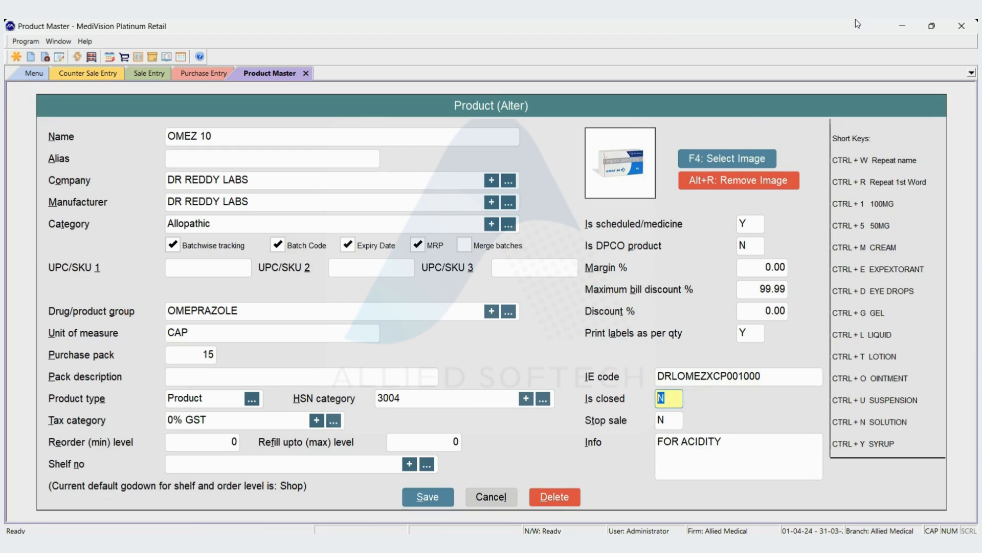
key("Return")
key("Return")
key("Return")
key("Return")
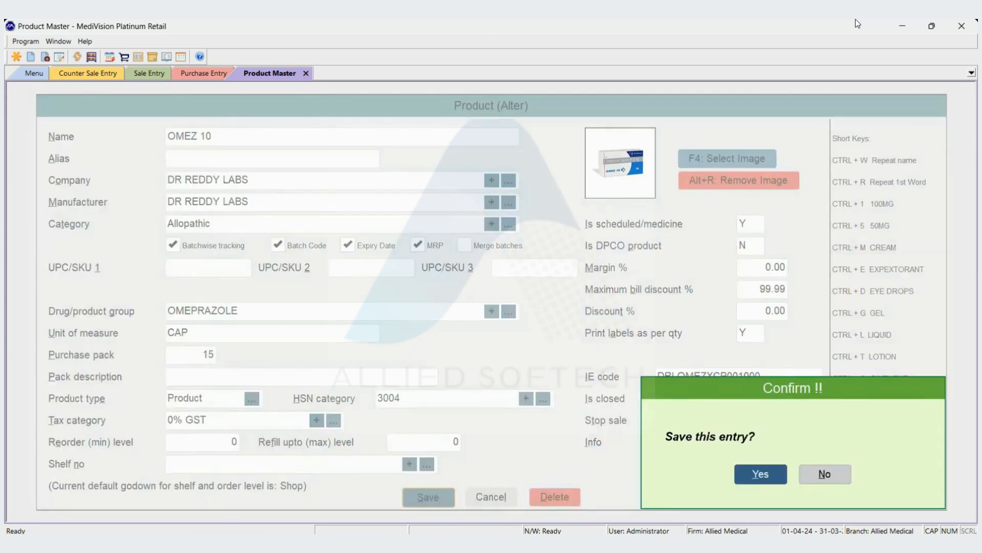
key("Return")
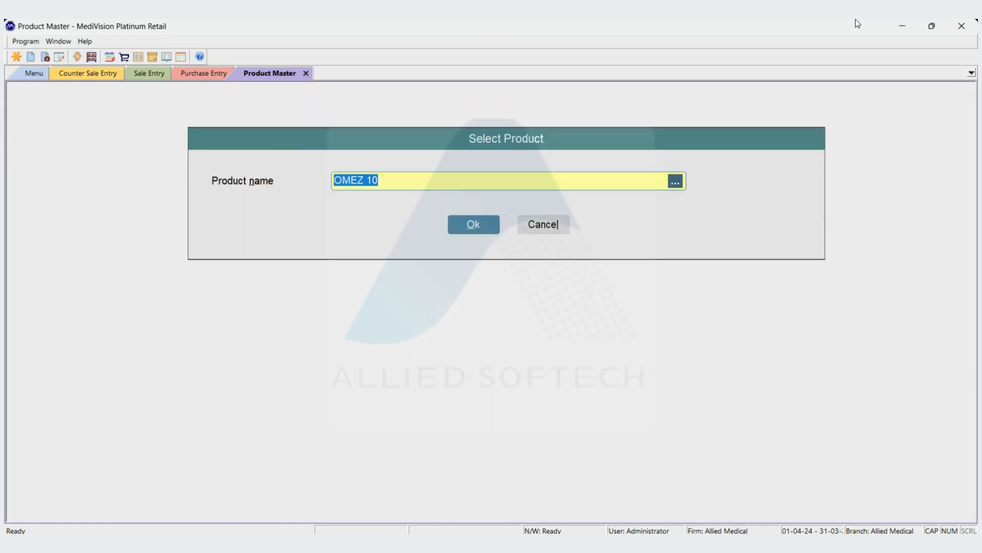
key("Escape")
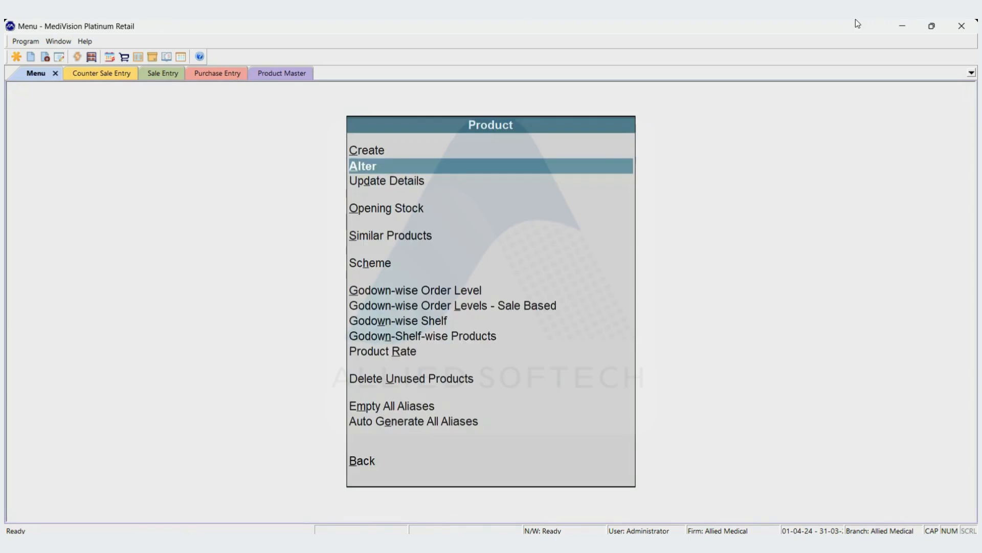
- Search for OMEZ in the counter sale entry, look through the product list, and leave it without choosing a product
key("ctrl+Tab")
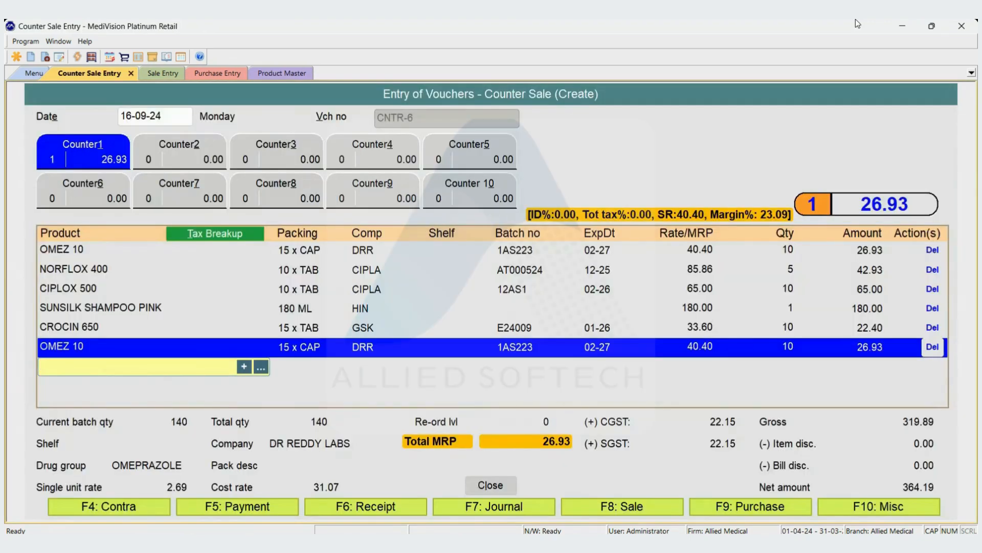
type("OMEZ 1")
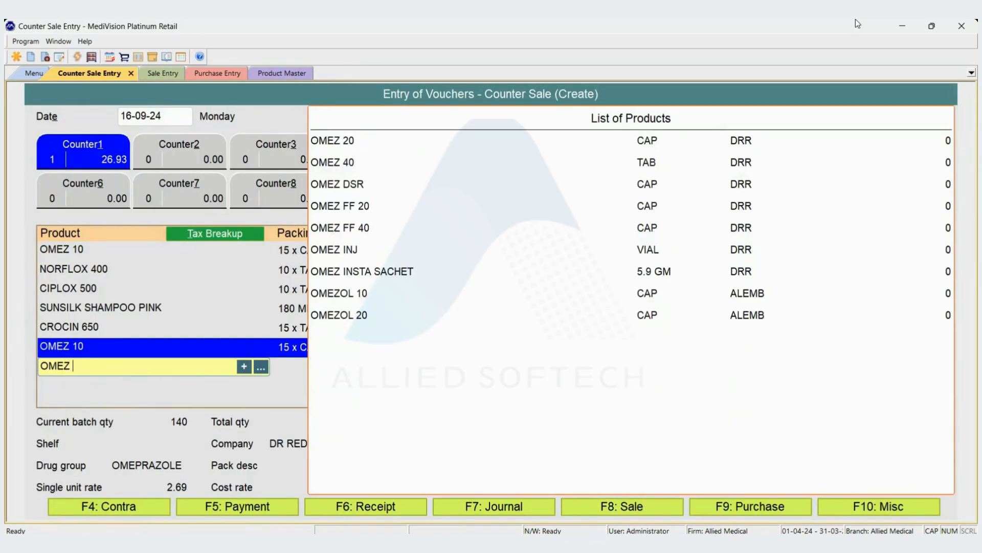
key("BackSpace")
key("Down")
key("Down")
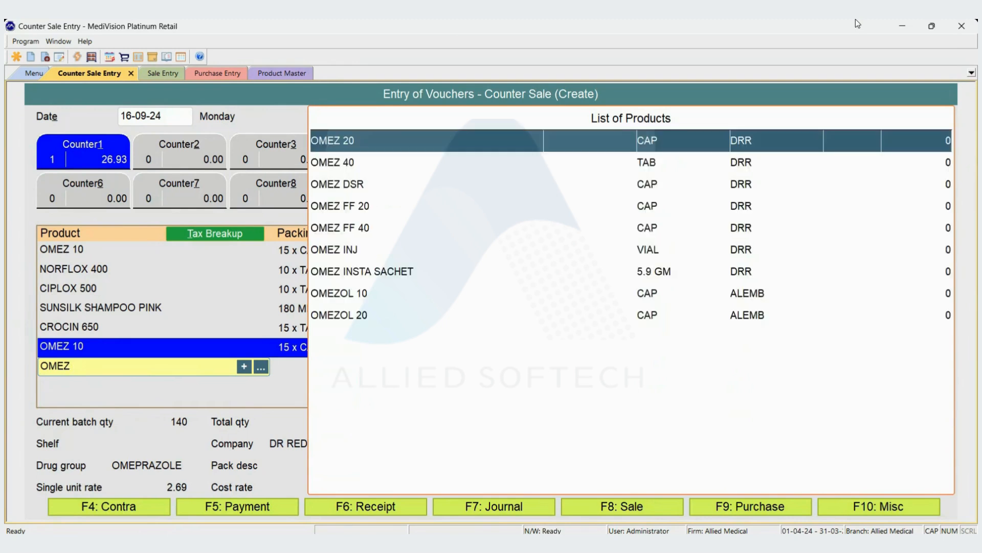
key("Down")
key("Up")
key("Up")
key("Escape")
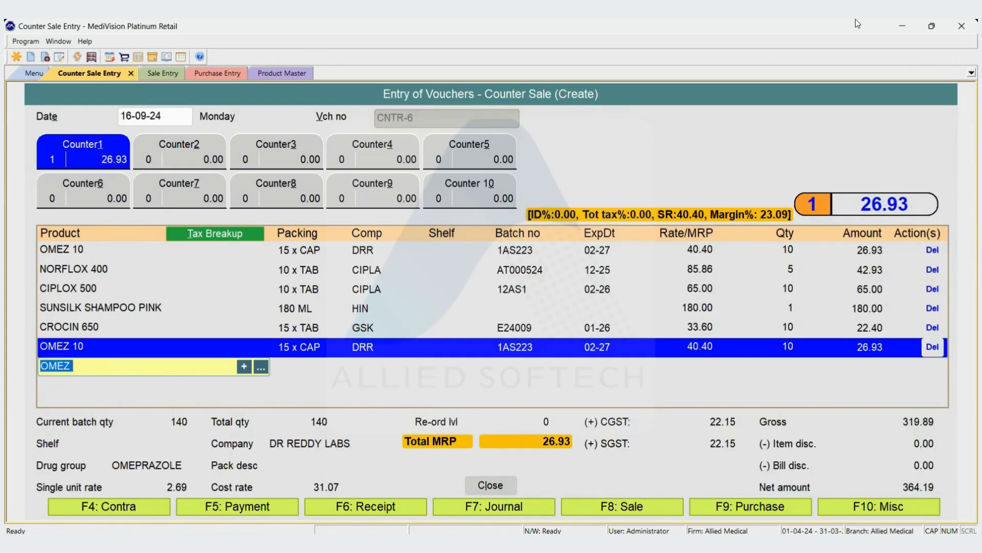
- Switch to the purchase entry, search for OMEZ on a new line, and leave the product list without choosing
key("ctrl+Tab")
key("ctrl+Tab")
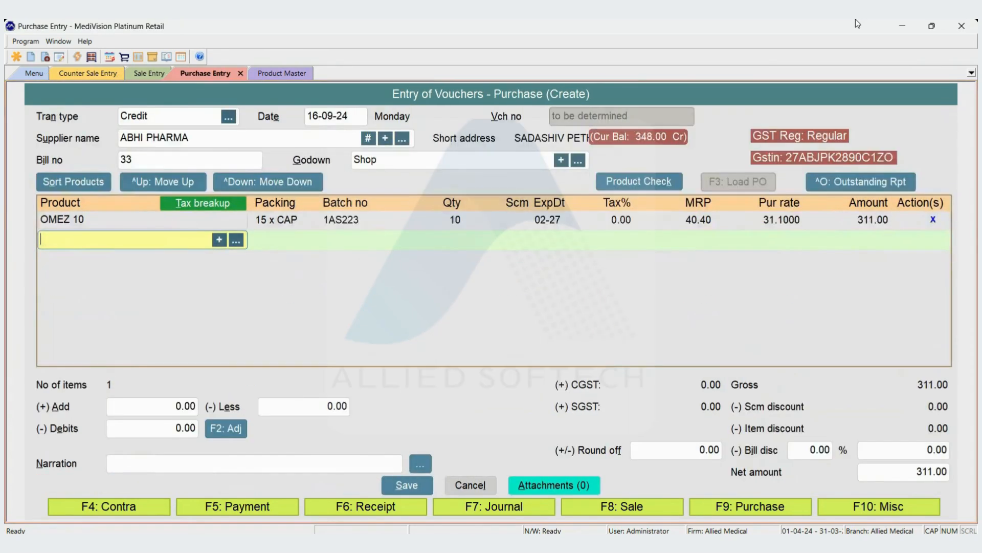
type("OMEZ")
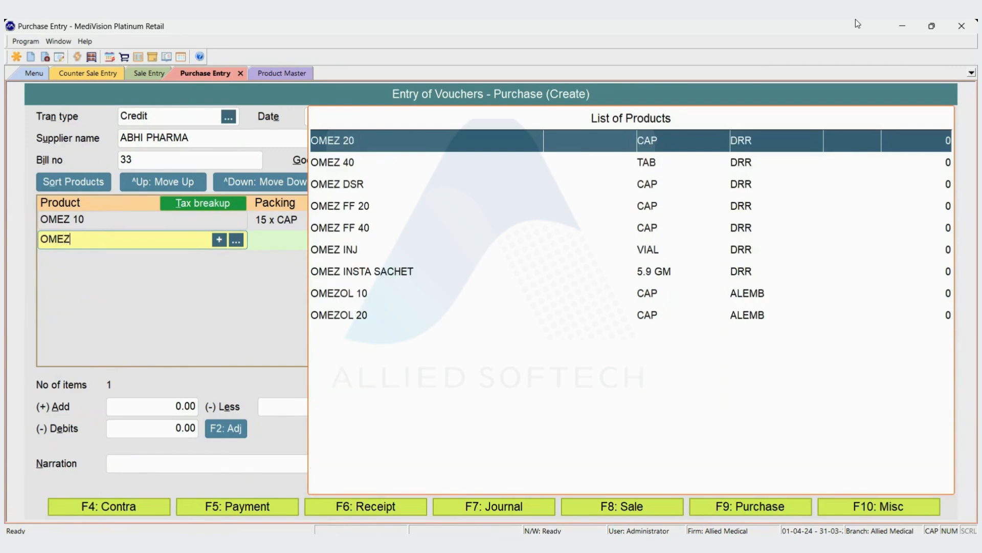
key("Escape")
key("Escape")
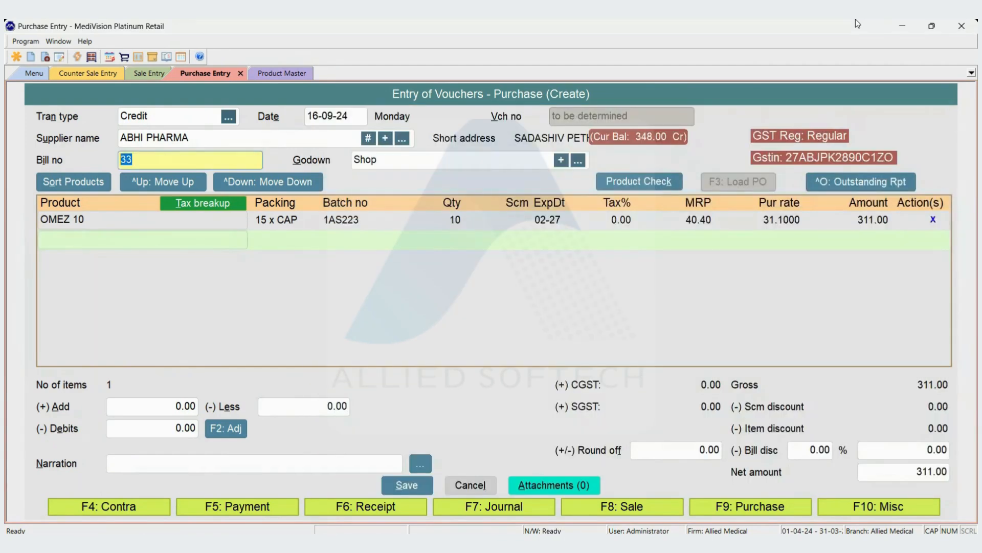
- Delete the OMEZ 10 line from the purchase entry
key("Return")
key("Return")
key("Return")
key("Up")
key("Up")
key("Delete")
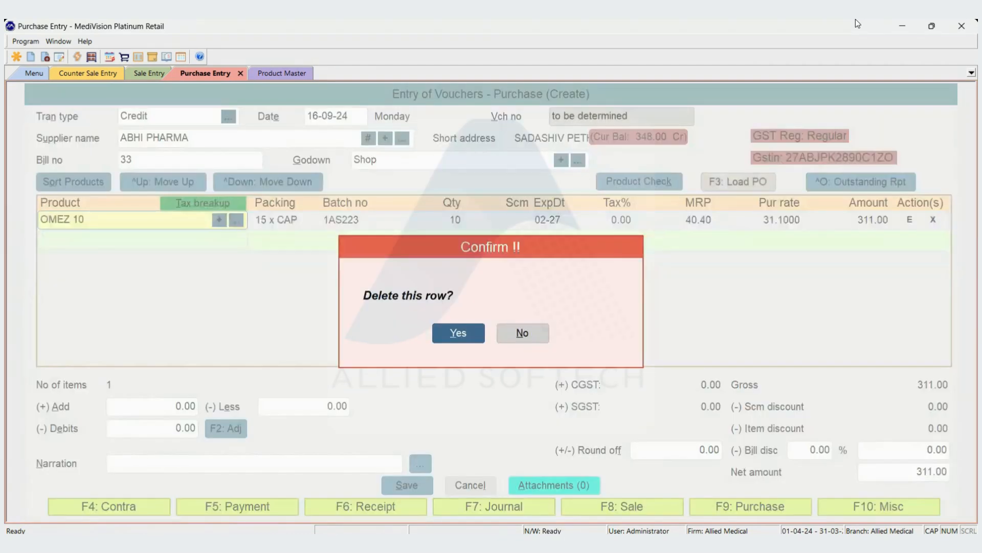
key("Return")
- Search for OMEZ again on the purchase entry's first line and leave the product list without choosing
type("OMEZ")
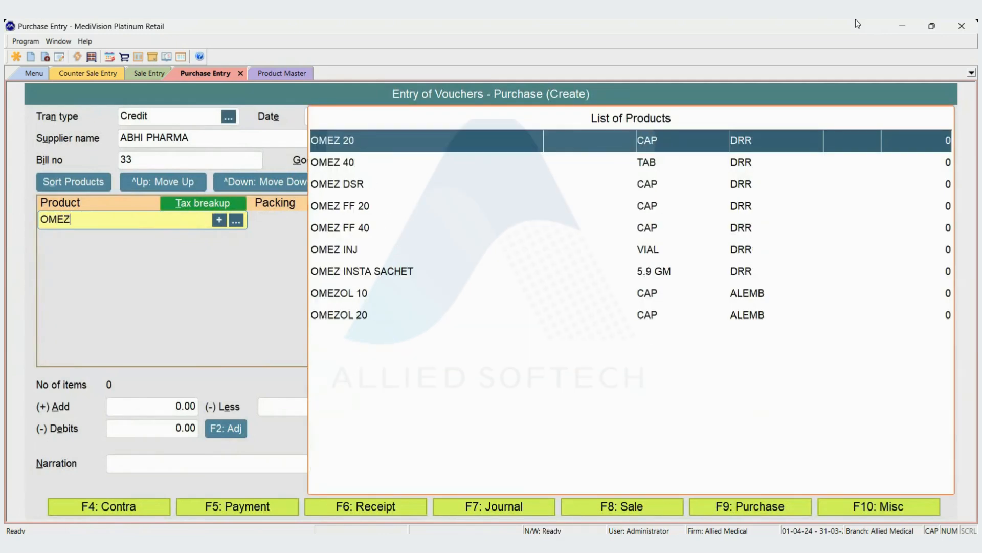
key("Down")
key("Up")
key("Escape")
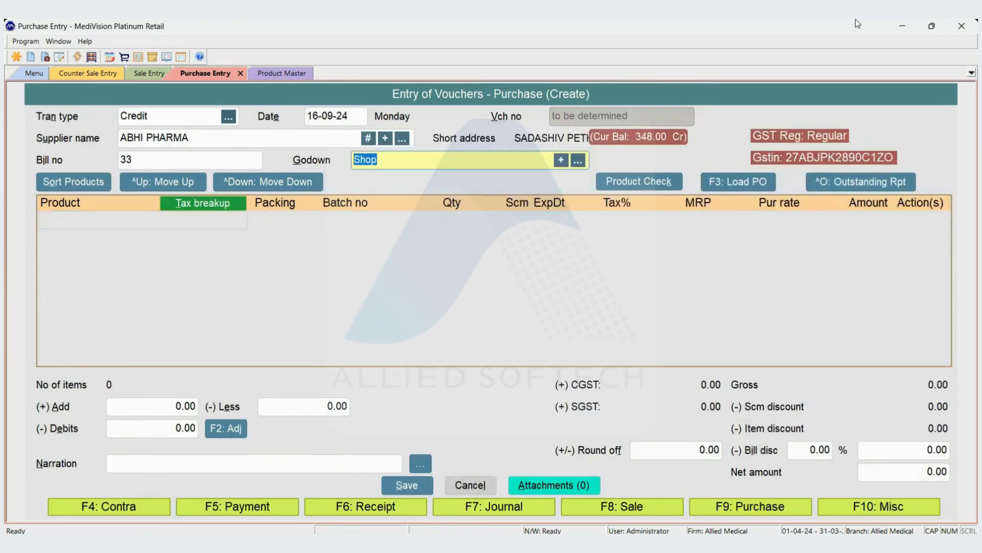
- Reopen OMEZ 10 in the product master and set its closed status to N
key("ctrl+Tab")
key("ctrl+Tab")
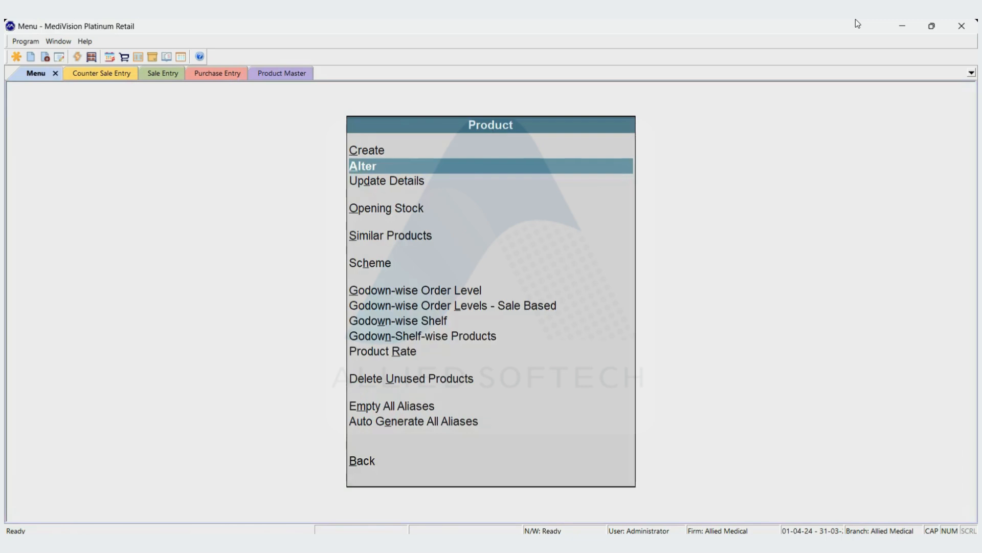
key("Return")
key("Return")
key("Return")
key("Return")
key("Return")
key("Return")
key("Return")
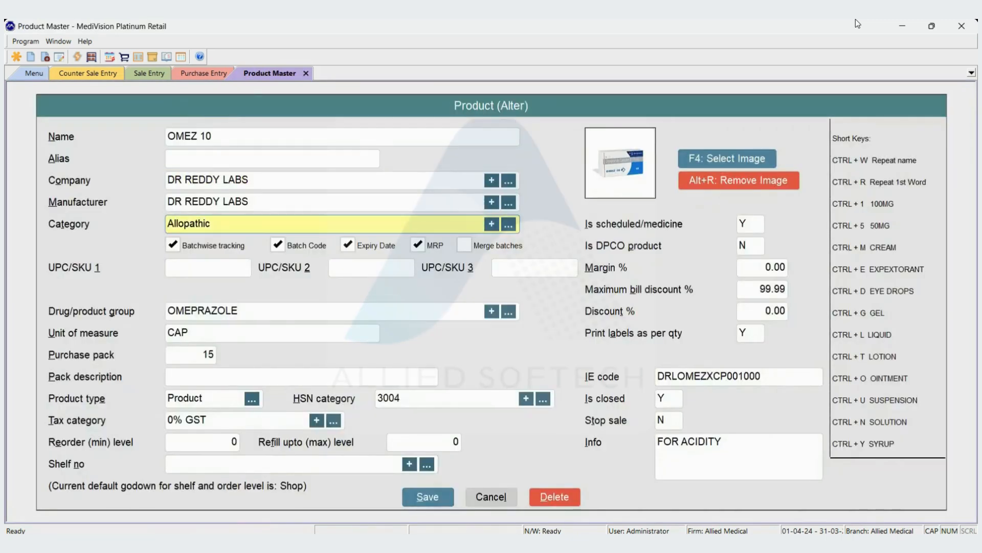
key("Return")
key("Return")
key("Return")
key("Return")
key("Return")
key("Return")
key("Return")
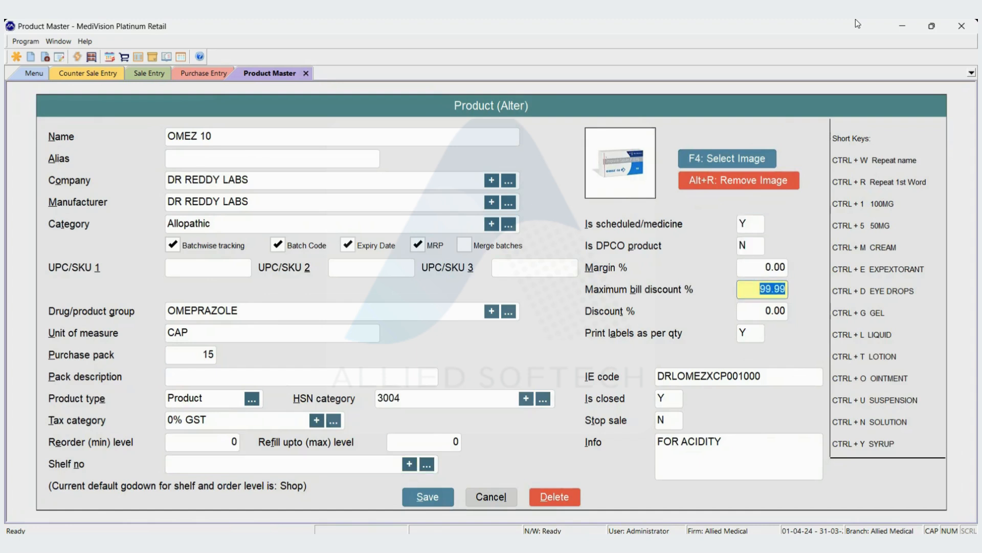
key("Return")
key("Return")
key("Return")
type("N")
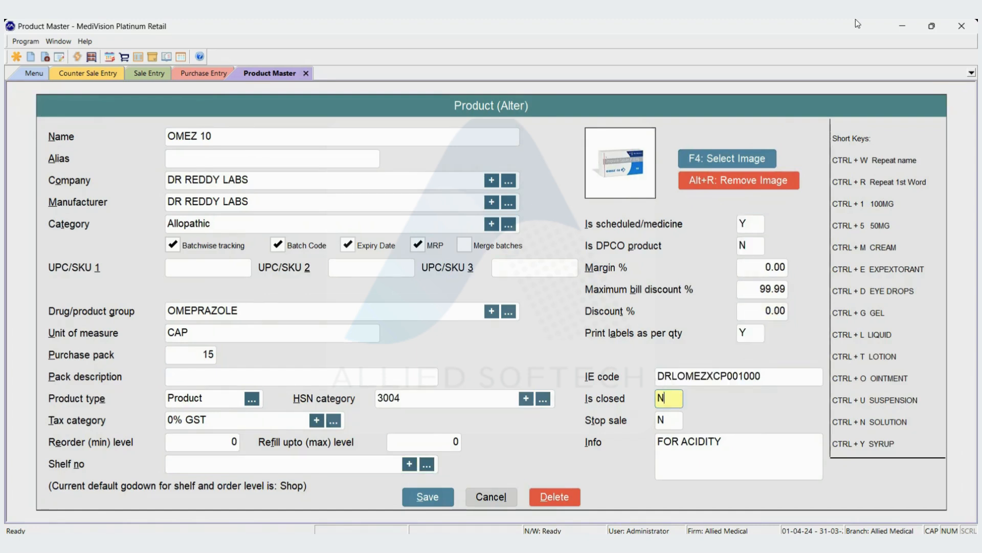
key("Return")
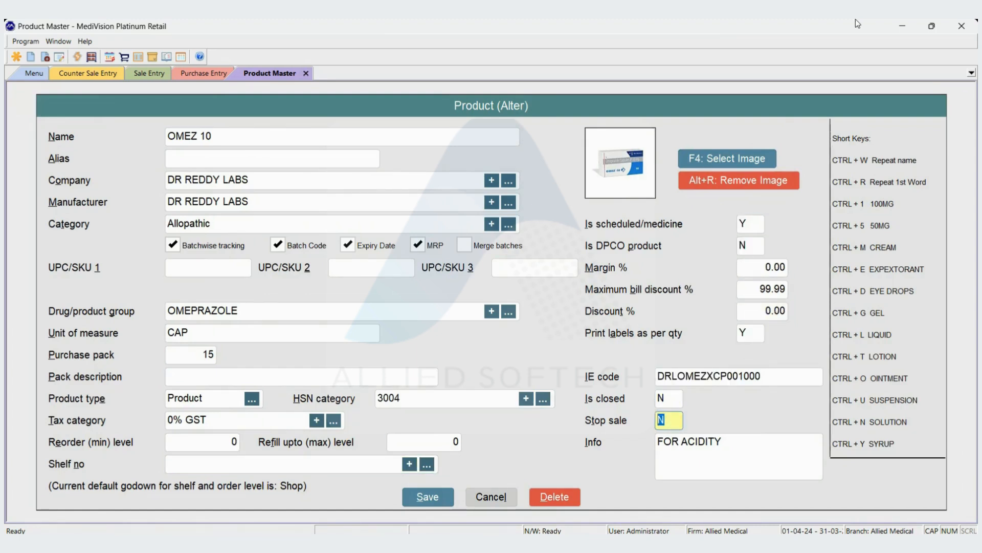
- Set Stop sale to Y for OMEZ 10 and save the product
type("Y")
key("Return")
key("Return")
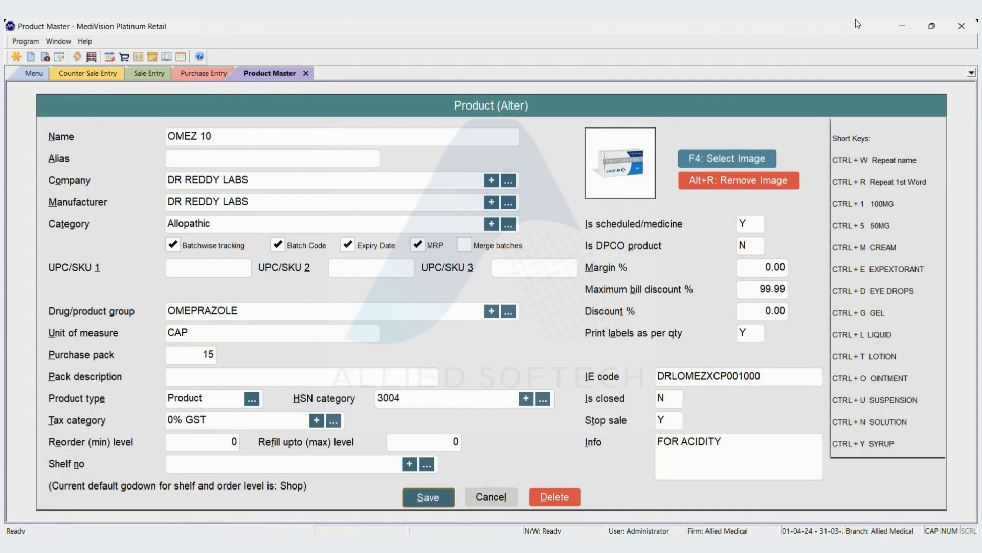
key("Return")
key("Return")
- Return to the counter sale entry and try to add OMEZ 10 as a new line
key("ctrl+Tab")
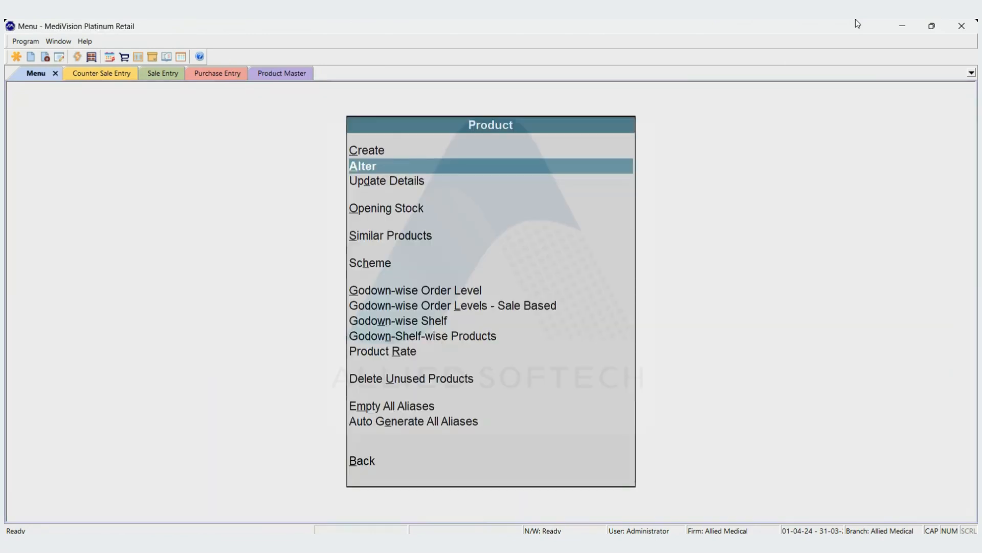
key("ctrl+Tab")
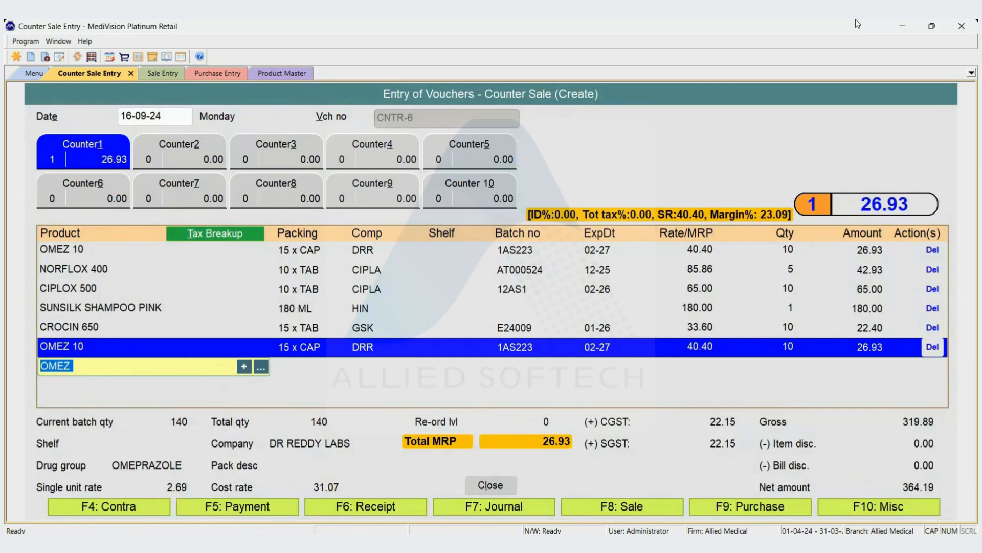
type("OMEZ")
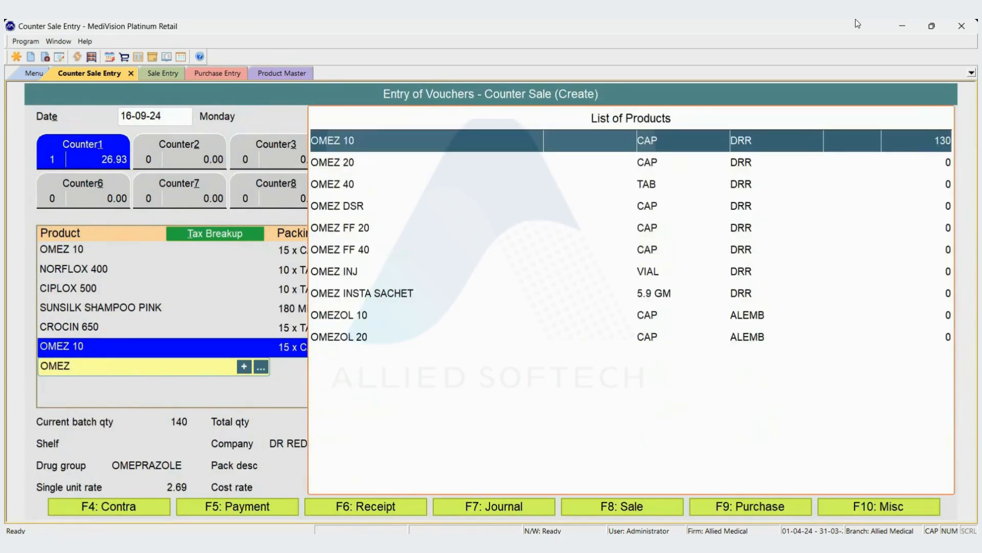
key("Return")
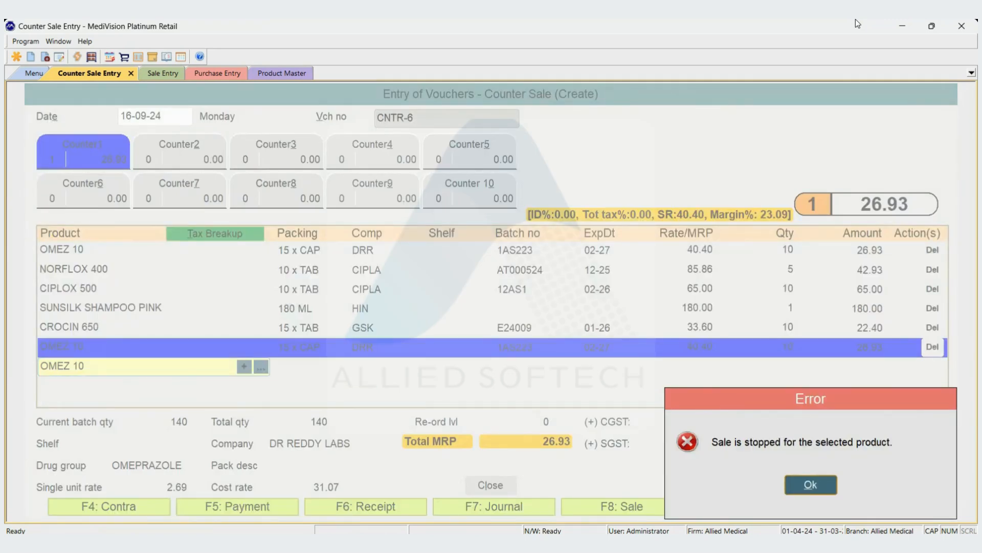
key("Return")
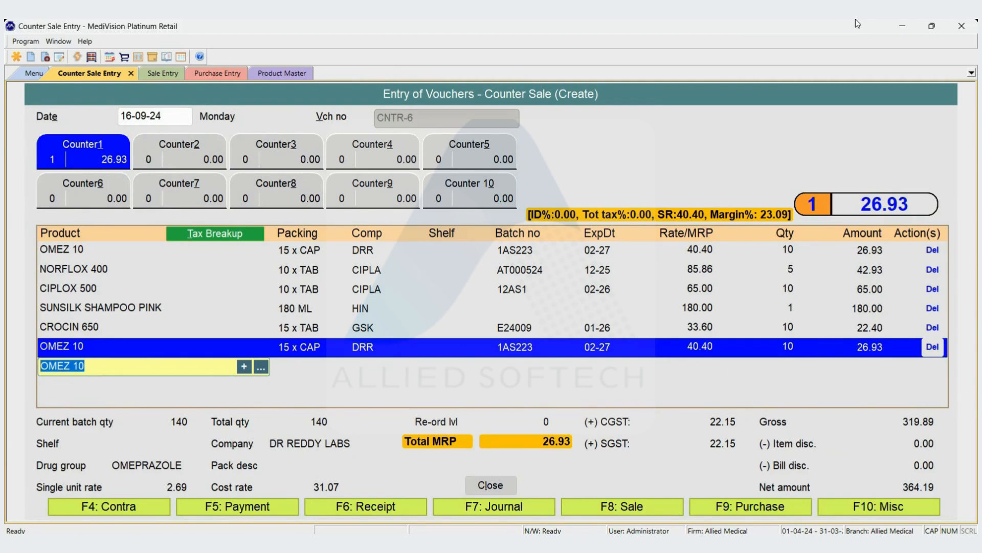
- Reopen OMEZ 10 in the product master, set Stop sale to N, and save the product
key("ctrl+Tab")
key("ctrl+Tab")
key("ctrl+Tab")
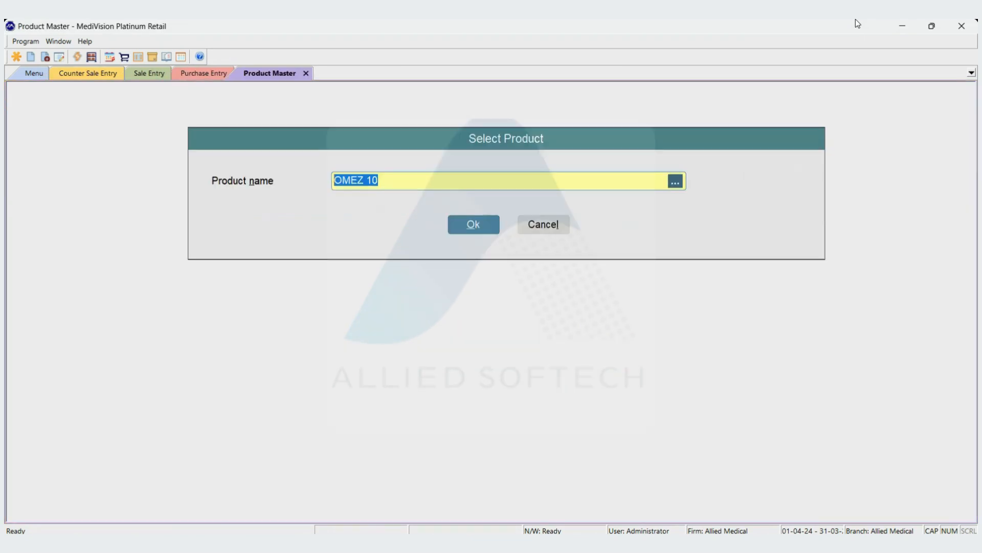
key("Return")
key("Return")
key("Return")
key("Return")
key("Return")
key("Return")
key("Return")
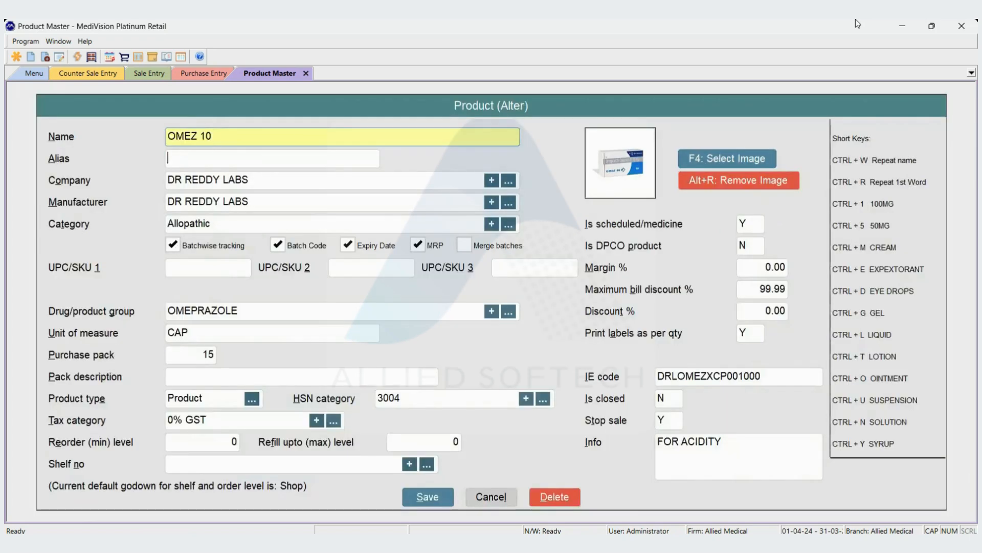
key("Return")
key("Return")
key("Return")
key("Return")
key("Return")
key("Return")
key("Return")
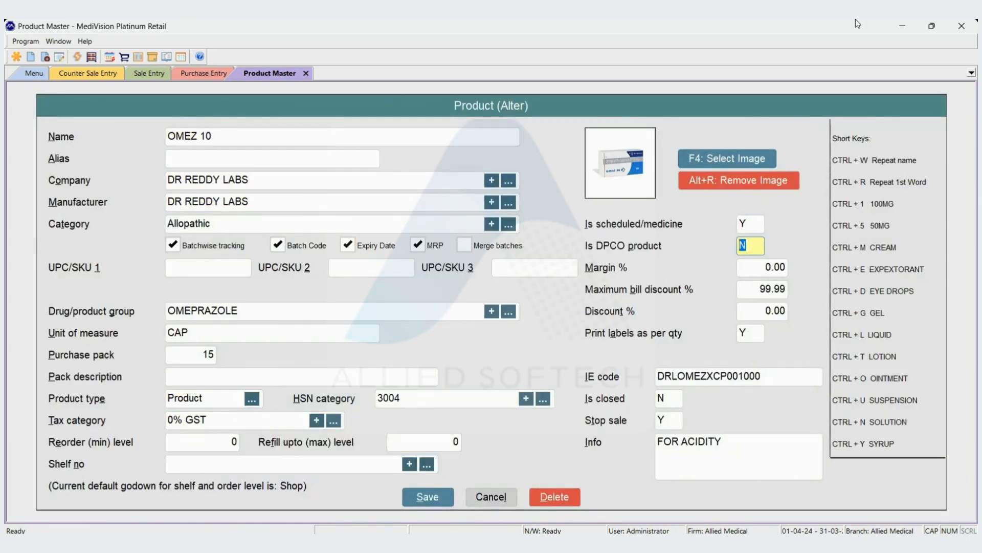
type("N")
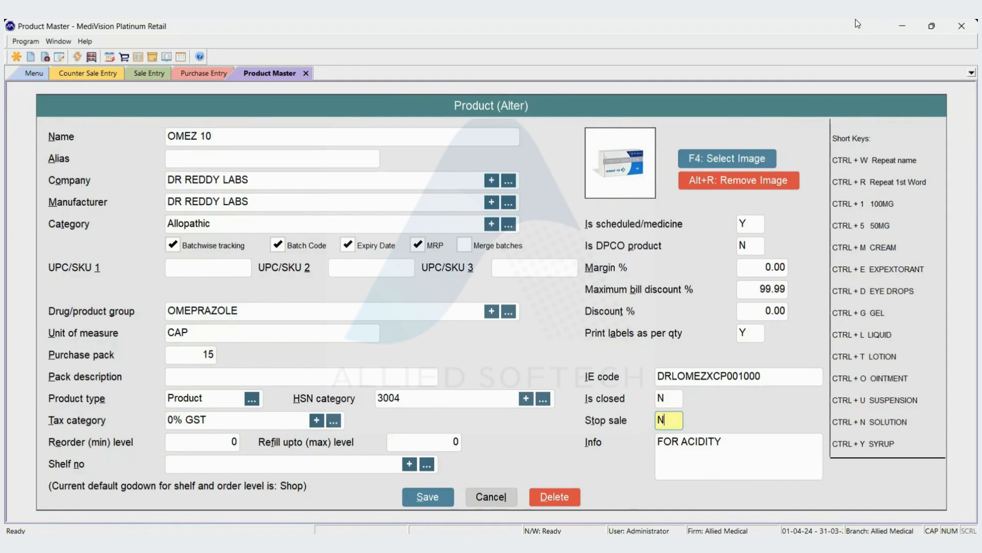
key("Return")
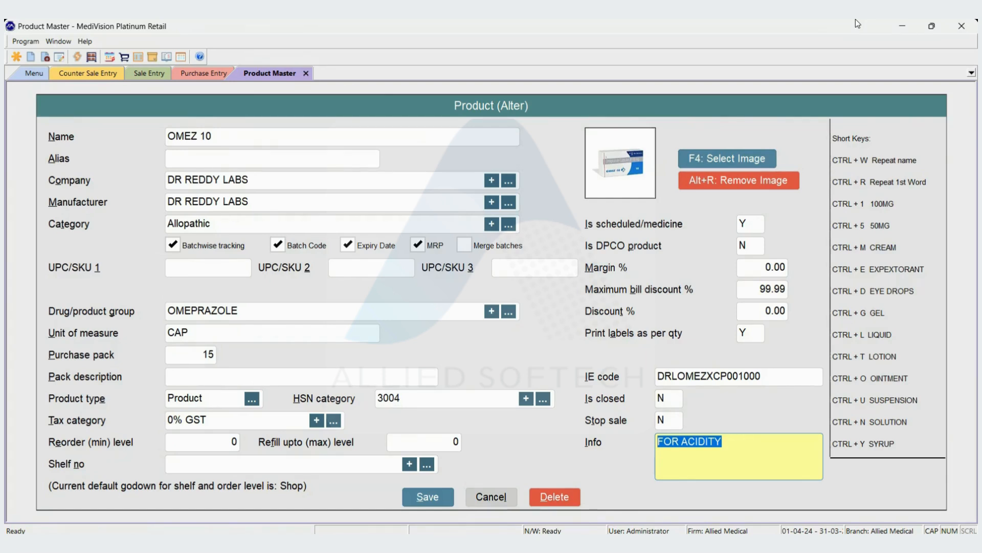
key("Return")
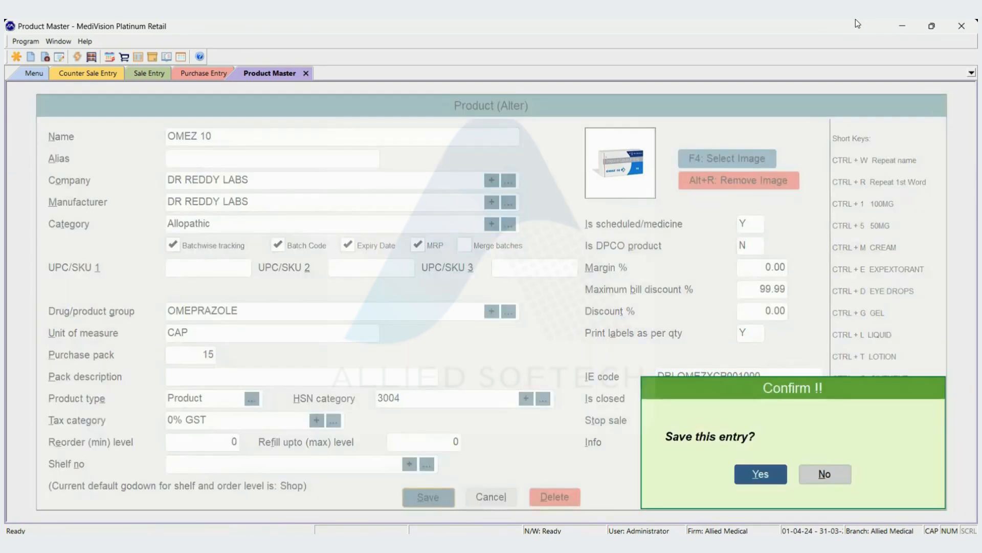
key("Return")
key("Escape")
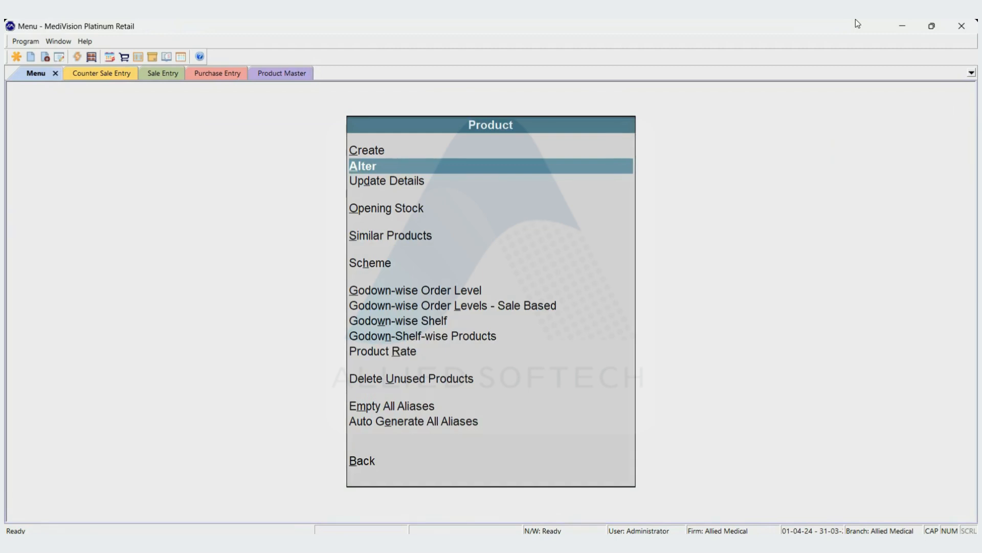
- From the counter sale entry, look up the product information for OMEZ 10, check its Info text, and close the view
key("ctrl+Tab")
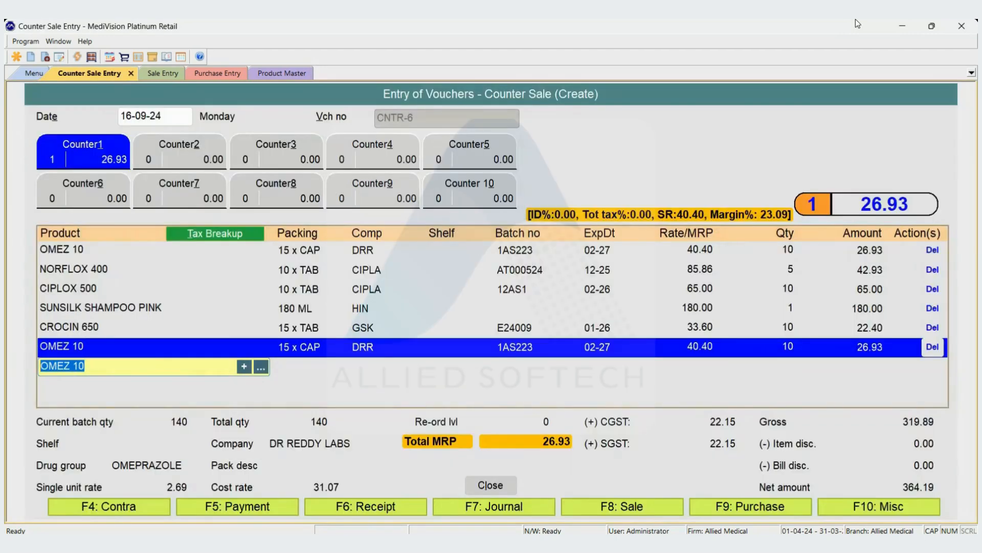
key("ctrl+i")
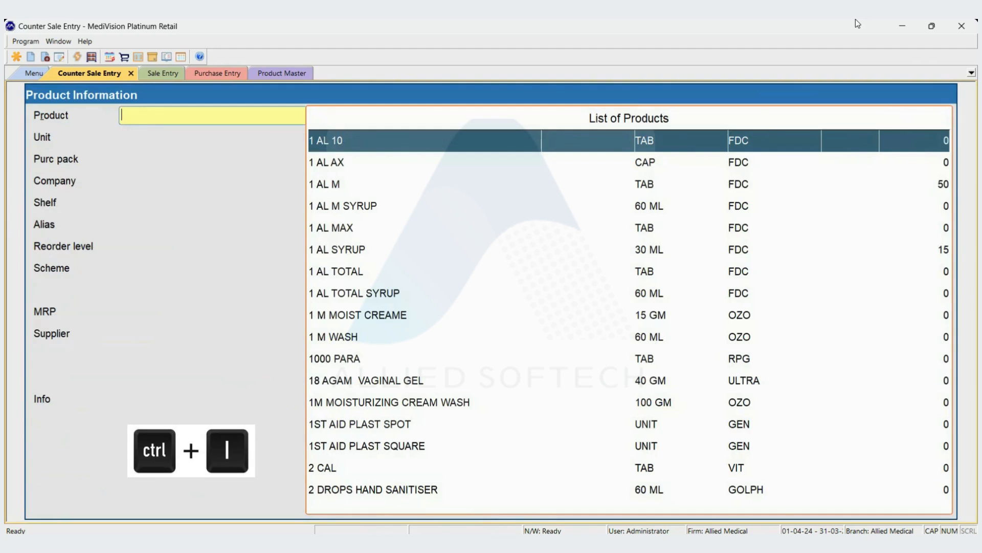
type("OMEZ")
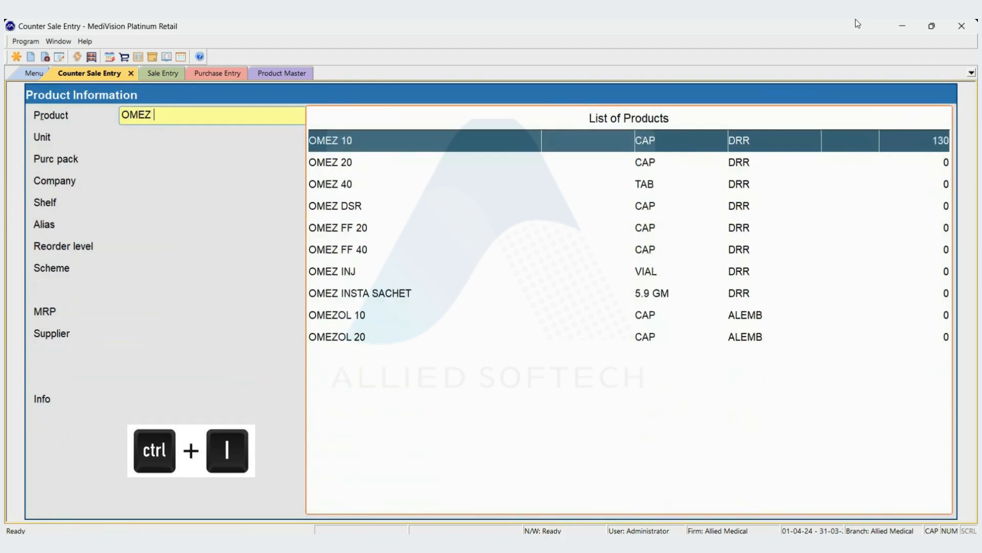
key("Down")
key("Up")
key("Return")
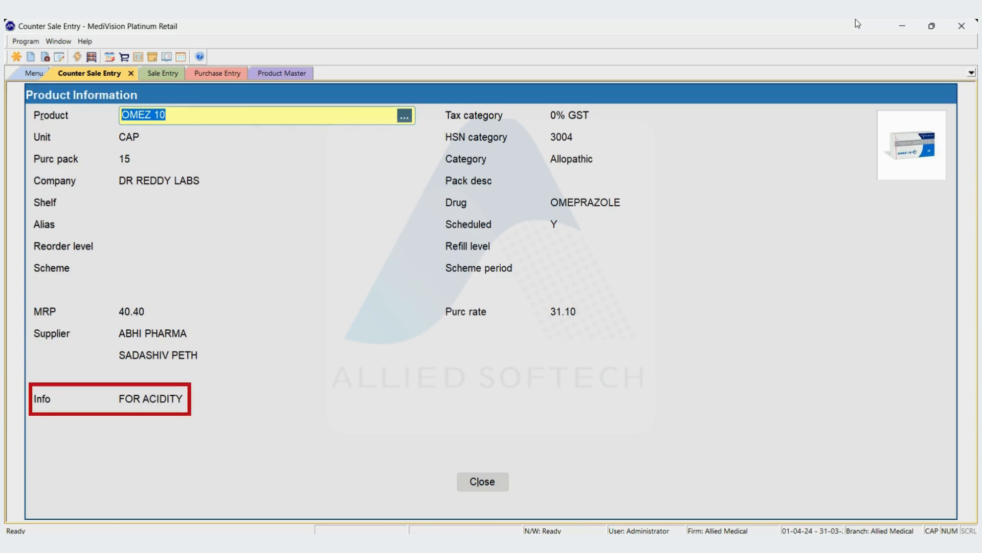
key("Escape")
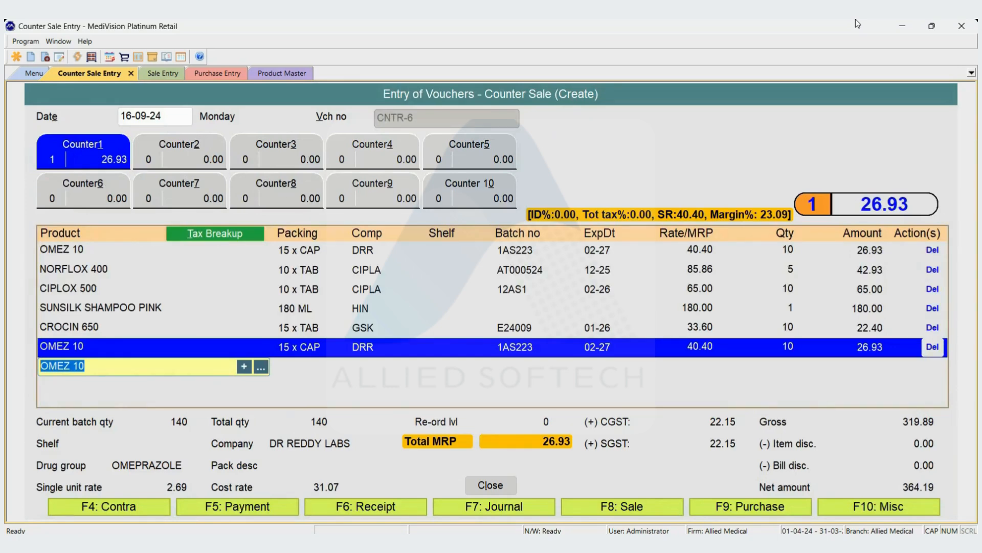
- Return to the product master and reopen OMEZ 10 for alteration
key("ctrl+Tab")
key("ctrl+Tab")
key("ctrl+Tab")
key("Return")
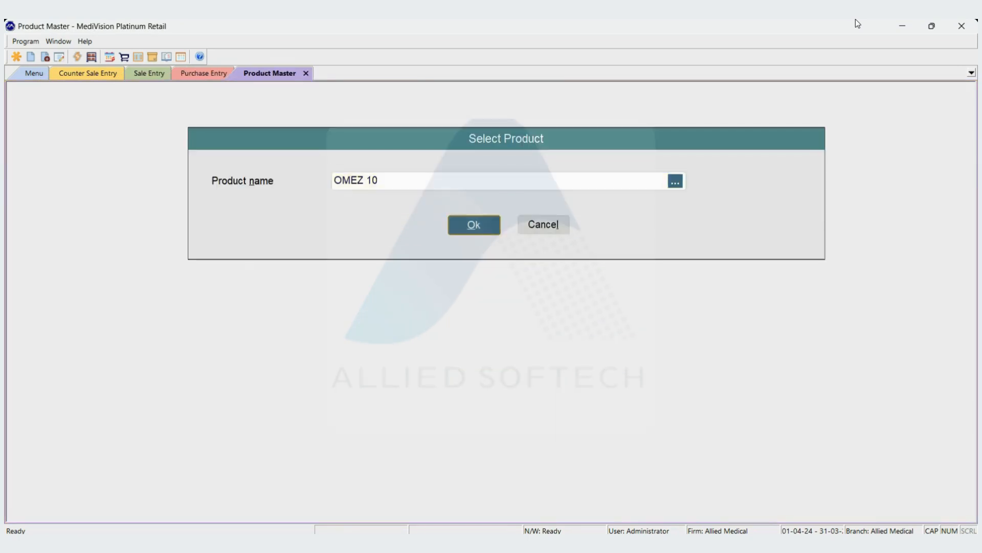
key("Return")
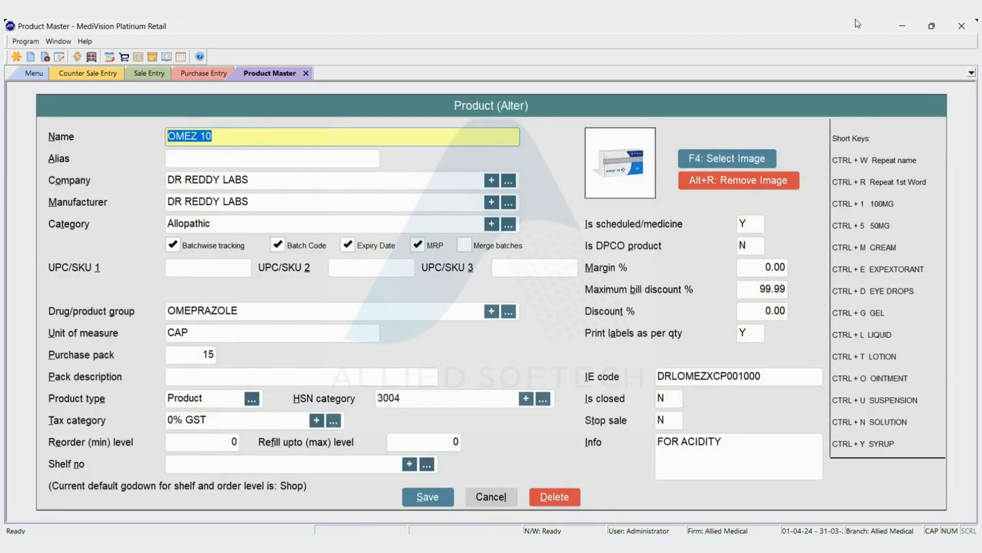